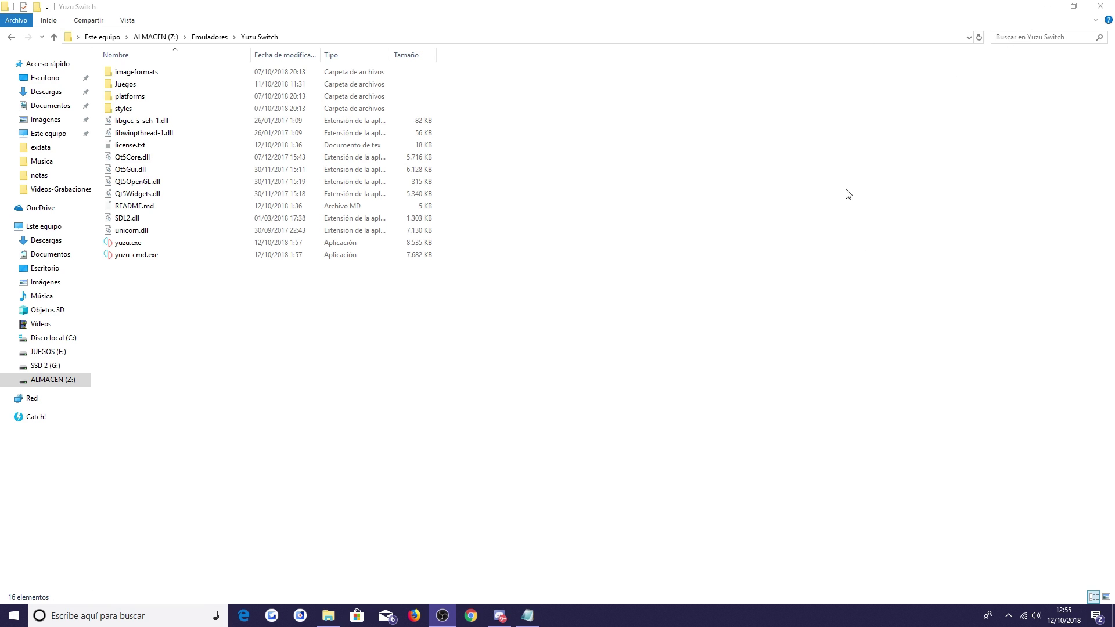
# Minimize the Yuzu Switch folder window and select the SuperMarioOdyssey saves folder on the desktop
pyautogui.press('super+Down')
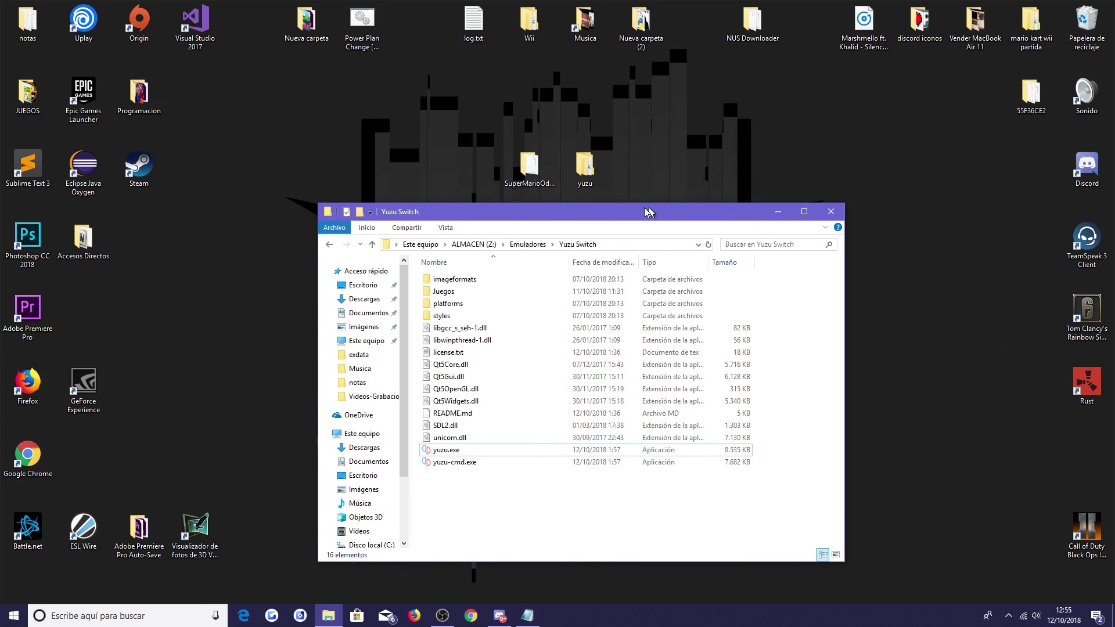
pyautogui.press('super+Down')
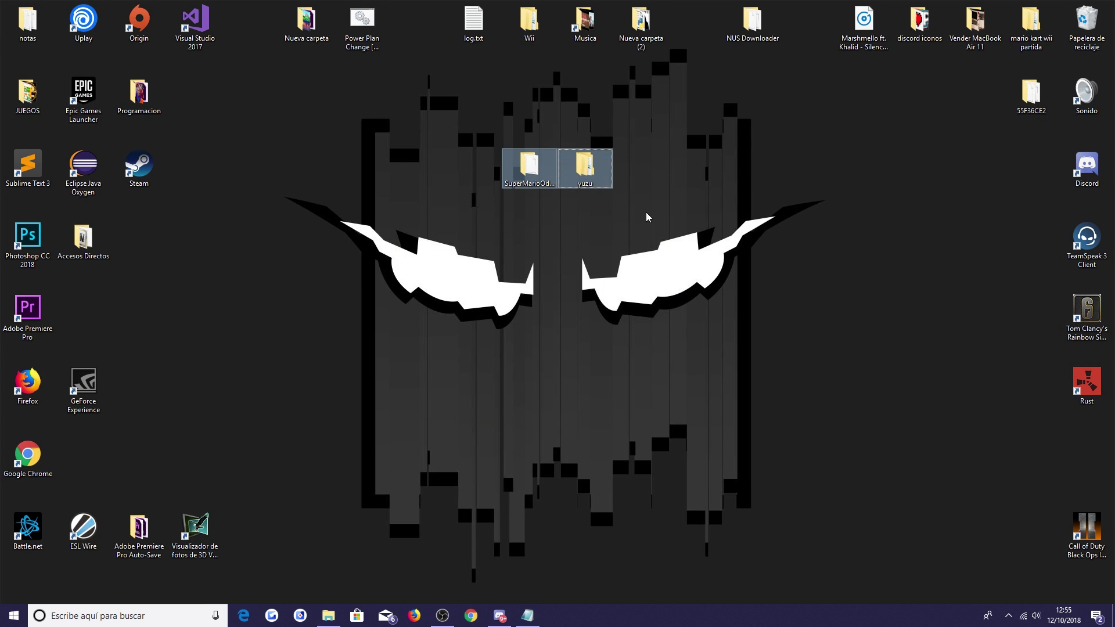
pyautogui.moveTo(642, 271); pyautogui.dragTo(620, 210)
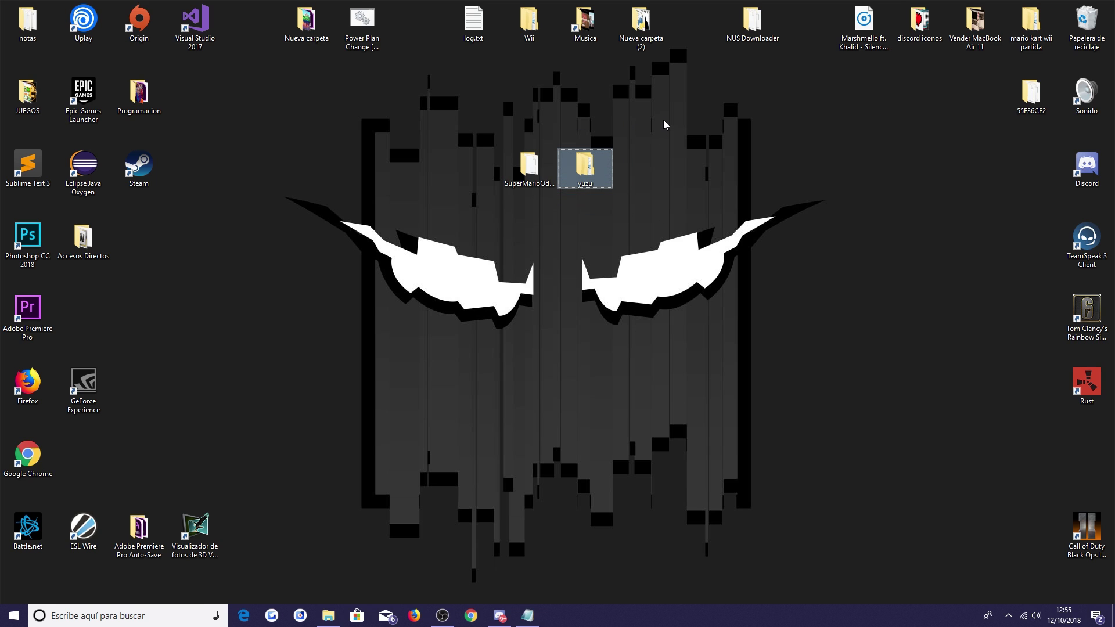
pyautogui.moveTo(663, 113); pyautogui.dragTo(573, 201)
pyautogui.click(526, 174)
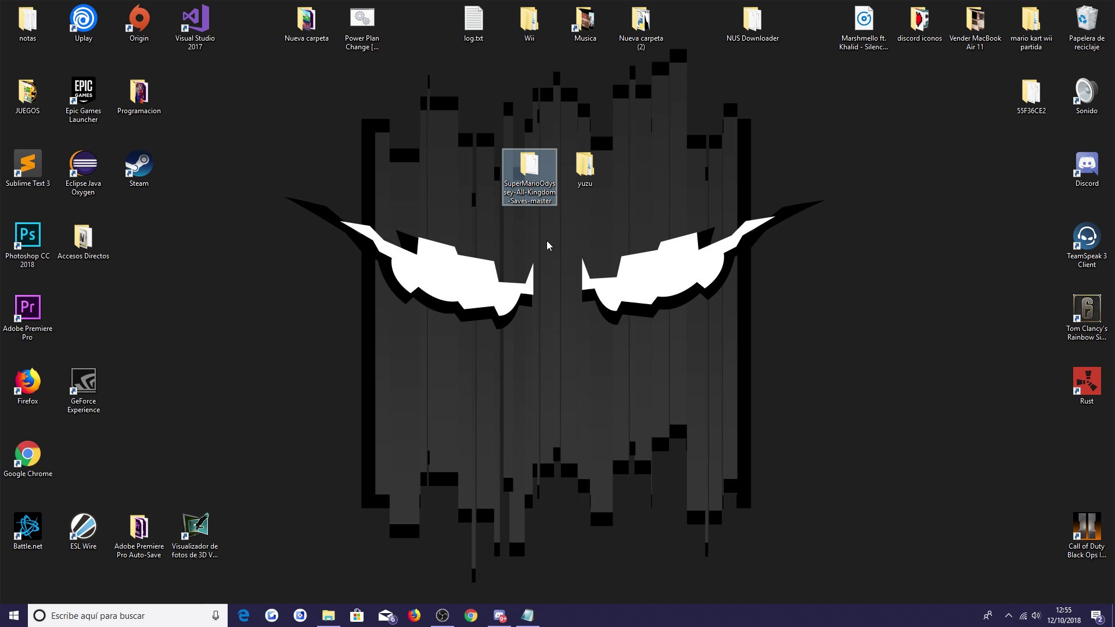
# Look through the kingdom folders inside SuperMarioOdyssey-All-Kingdom-Saves-master, including Lake Kingdom, and close the window
pyautogui.doubleClick(513, 181)
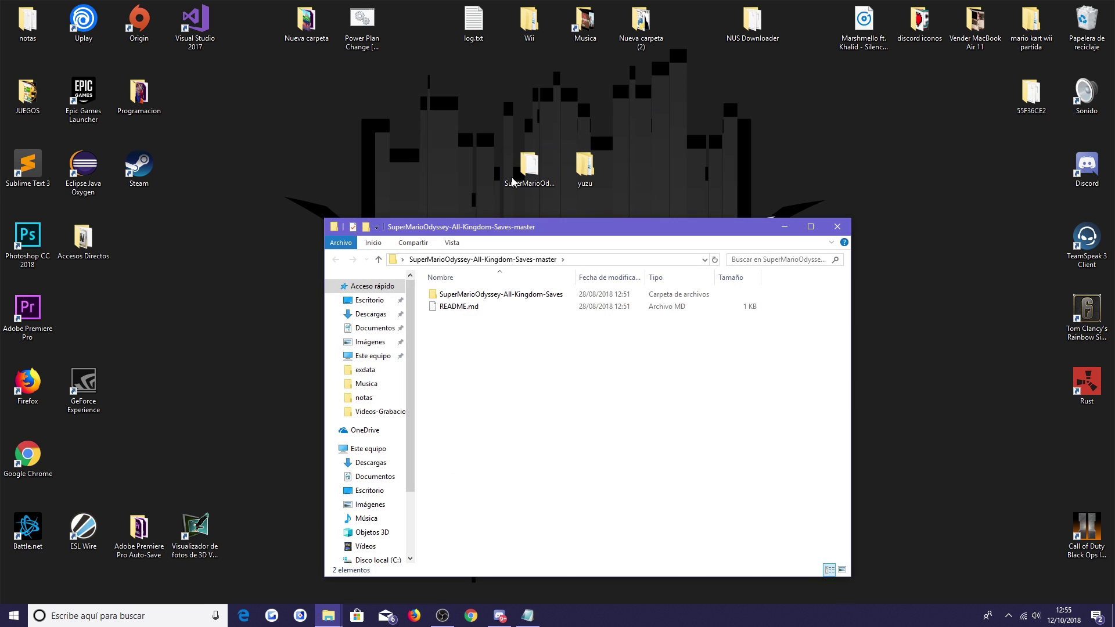
pyautogui.doubleClick(517, 293)
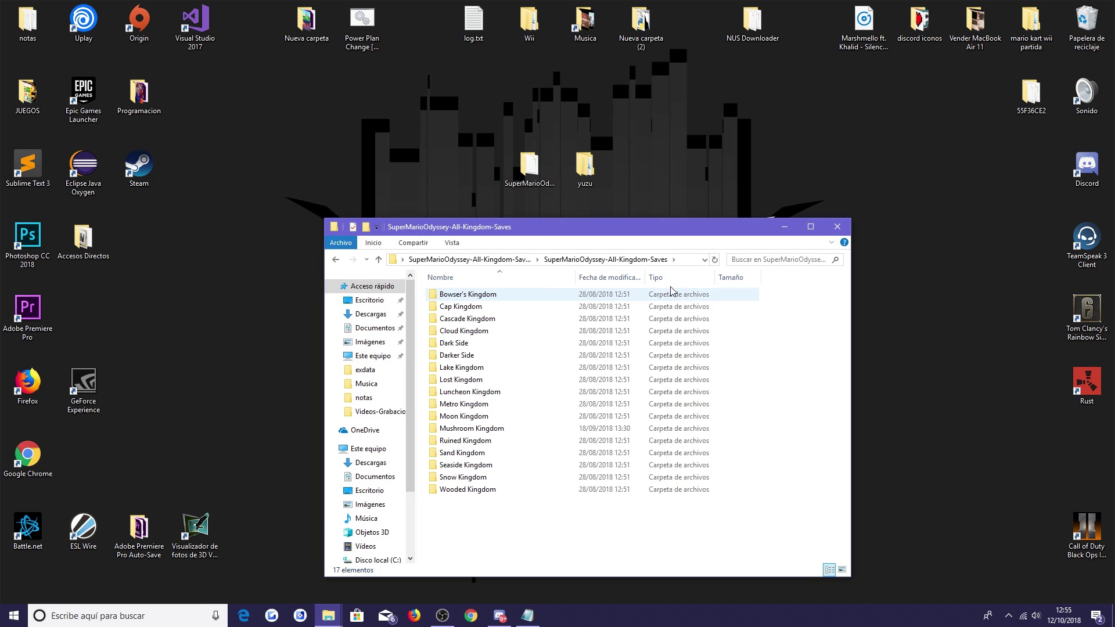
pyautogui.moveTo(633, 528); pyautogui.dragTo(440, 293)
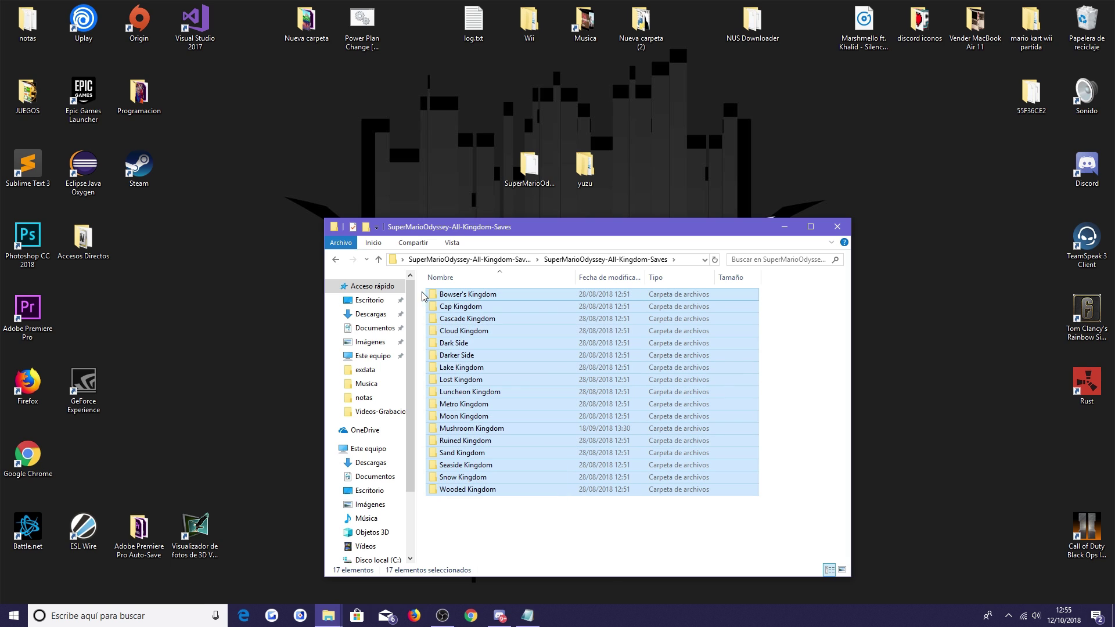
pyautogui.click(812, 365)
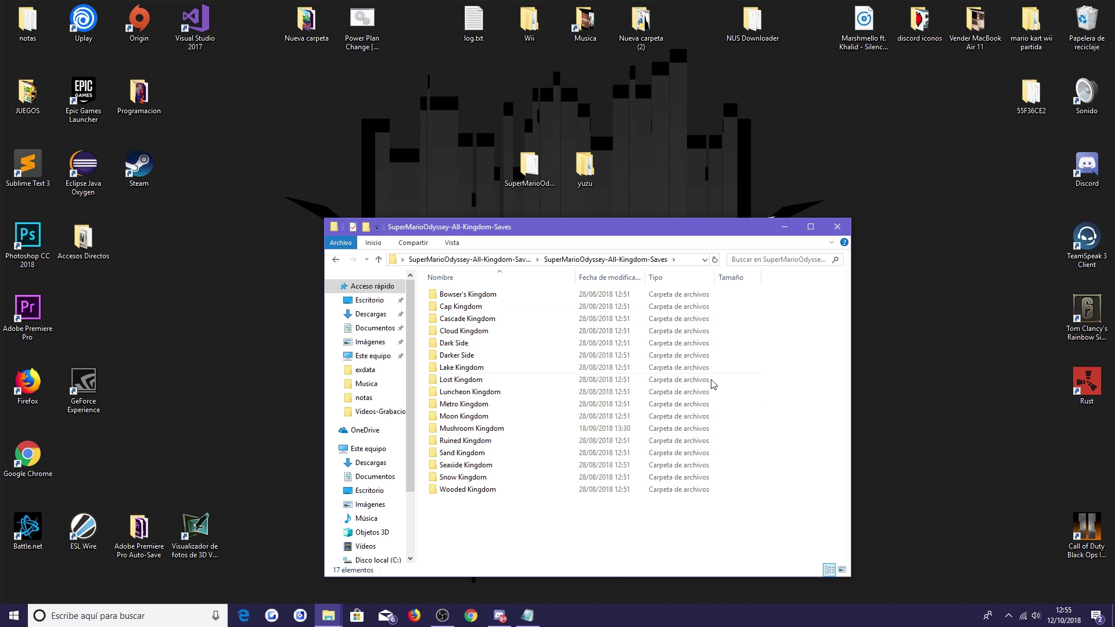
pyautogui.click(491, 368)
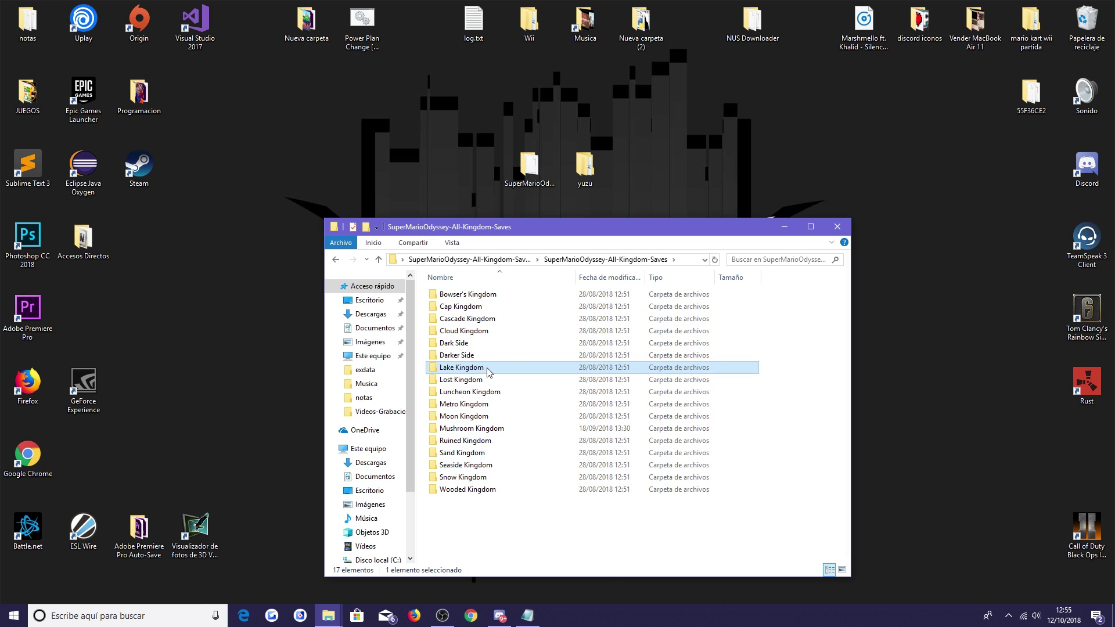
pyautogui.doubleClick(489, 371)
pyautogui.hotkey('alt', 'Left')
pyautogui.click(837, 227)
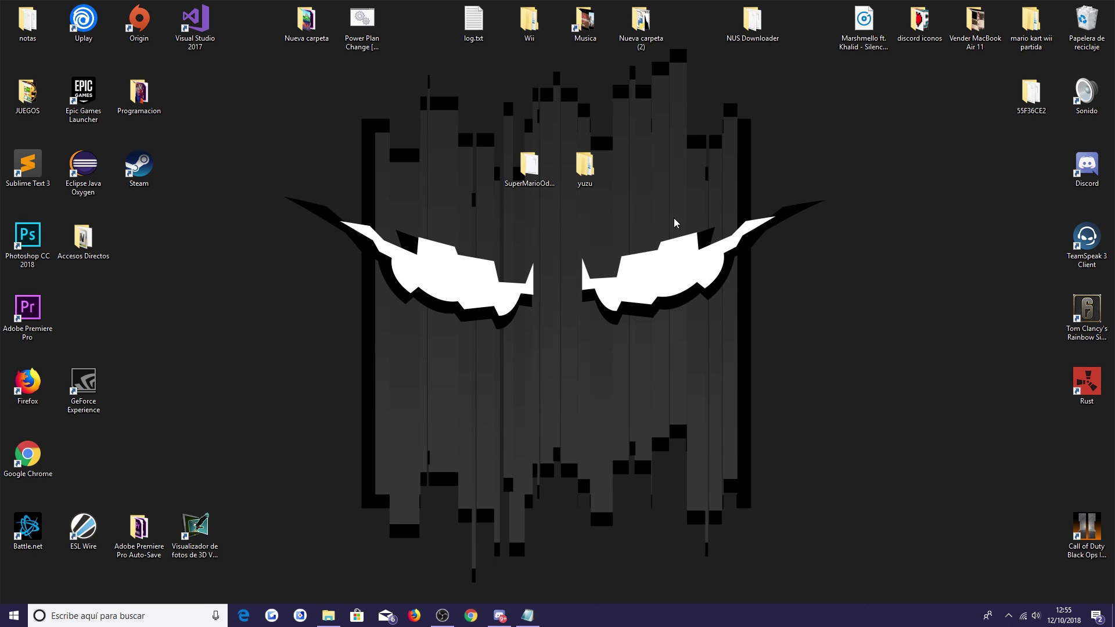
# Open the AppData Roaming folder and enter its yuzu folder
pyautogui.press('super+r')
pyautogui.press('Return')
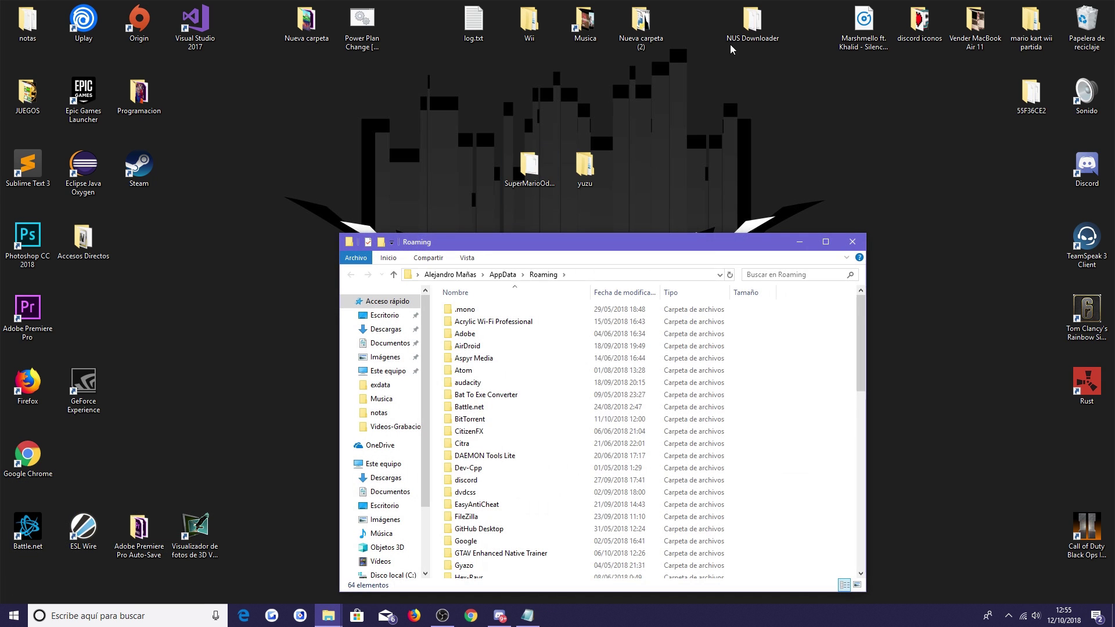
pyautogui.moveTo(509, 205); pyautogui.dragTo(422, 121)
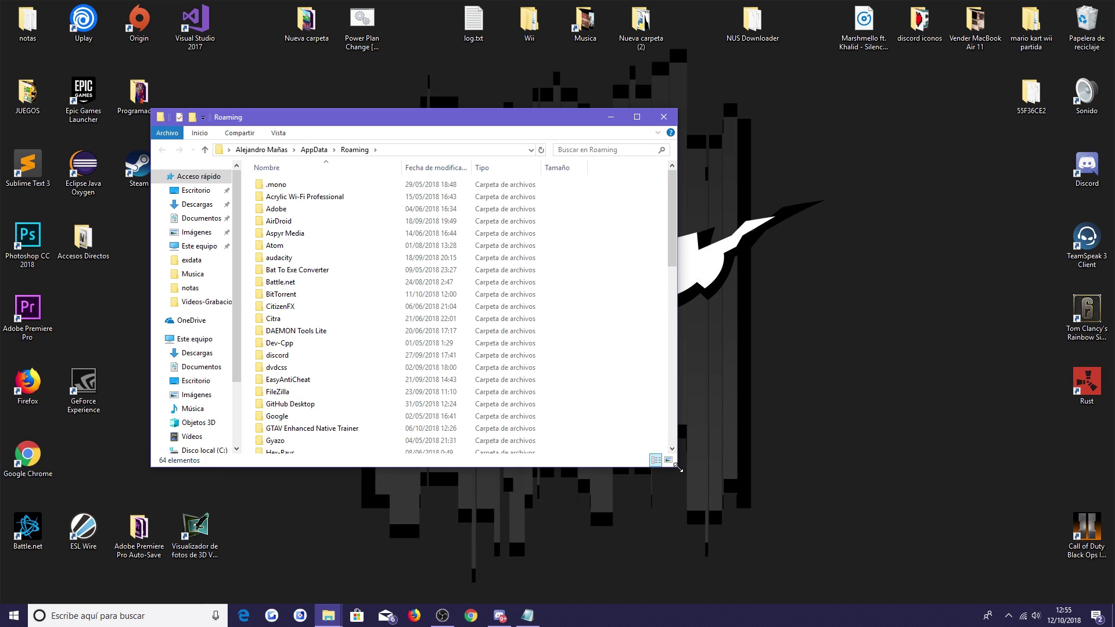
pyautogui.moveTo(677, 467); pyautogui.dragTo(700, 503)
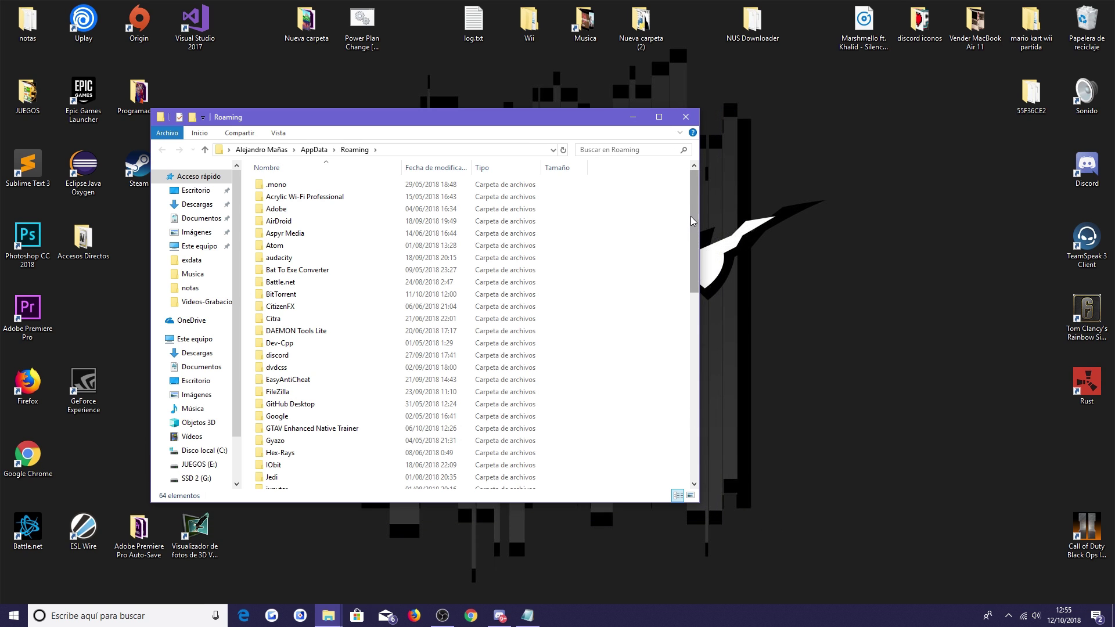
pyautogui.moveTo(692, 221); pyautogui.dragTo(695, 453)
pyautogui.click(360, 486)
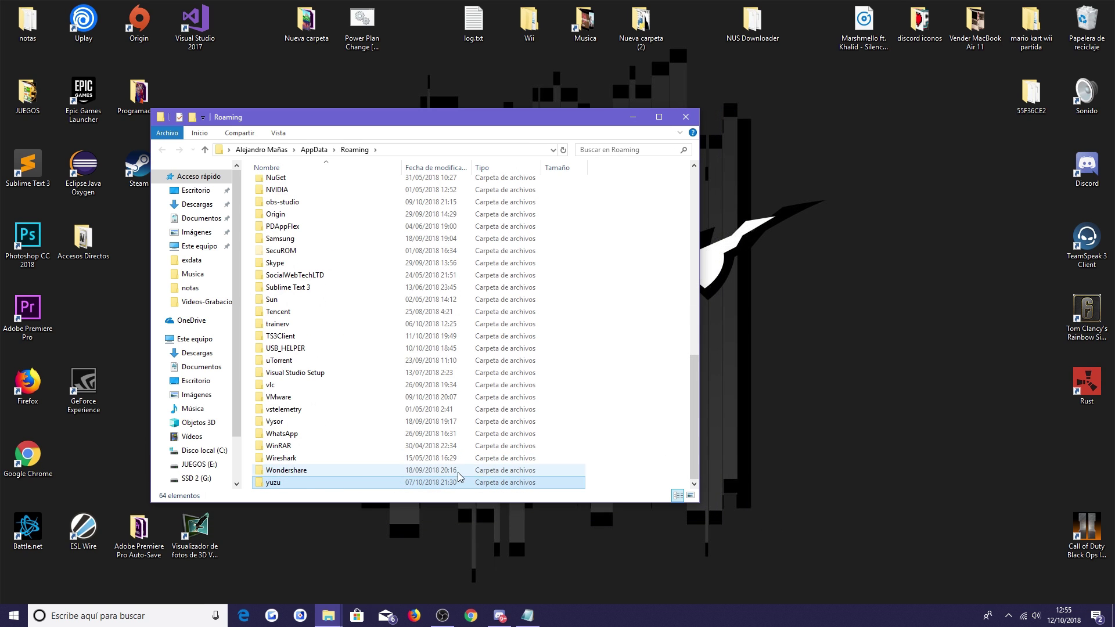
pyautogui.doubleClick(320, 484)
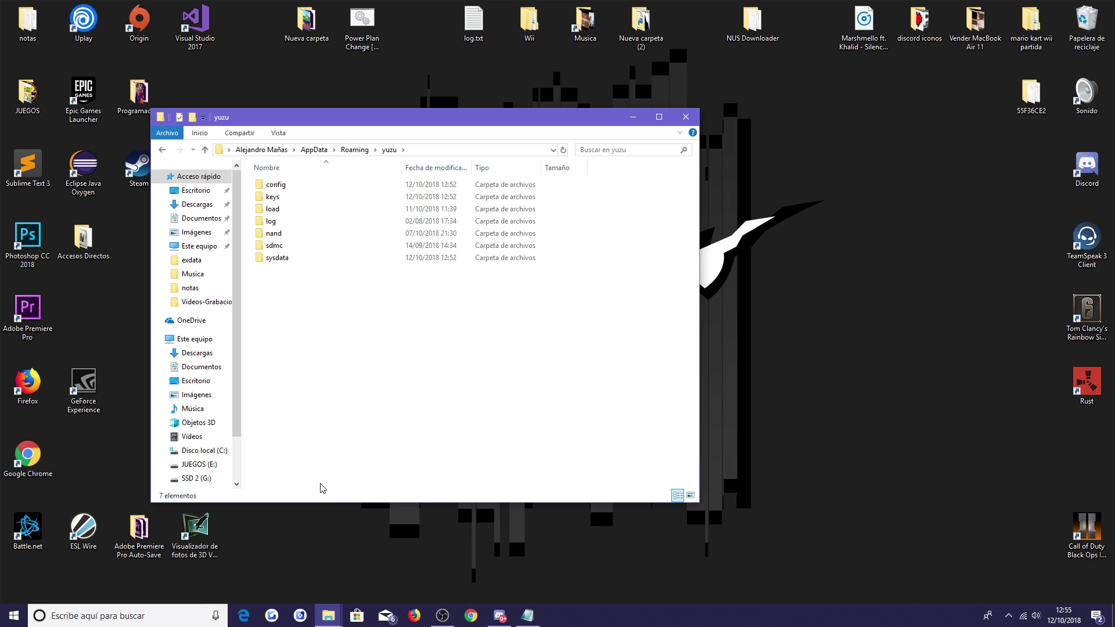
# Move the AppData yuzu window and the two desktop folders so that they do not overlap
pyautogui.moveTo(460, 118); pyautogui.dragTo(345, 142)
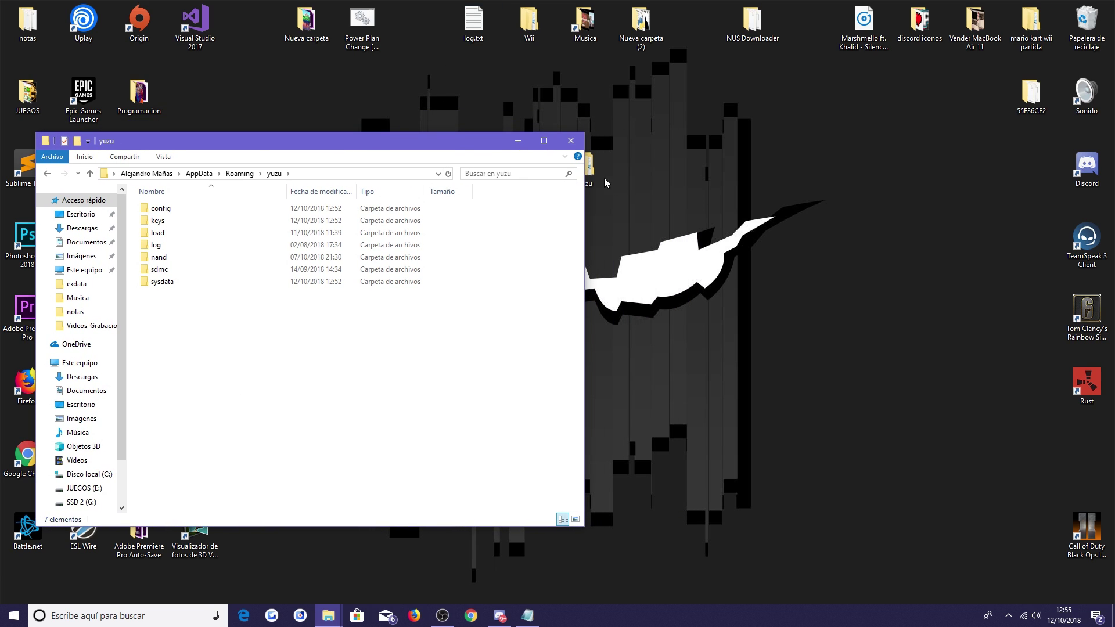
pyautogui.moveTo(472, 143); pyautogui.dragTo(462, 191)
pyautogui.moveTo(609, 144); pyautogui.dragTo(808, 166)
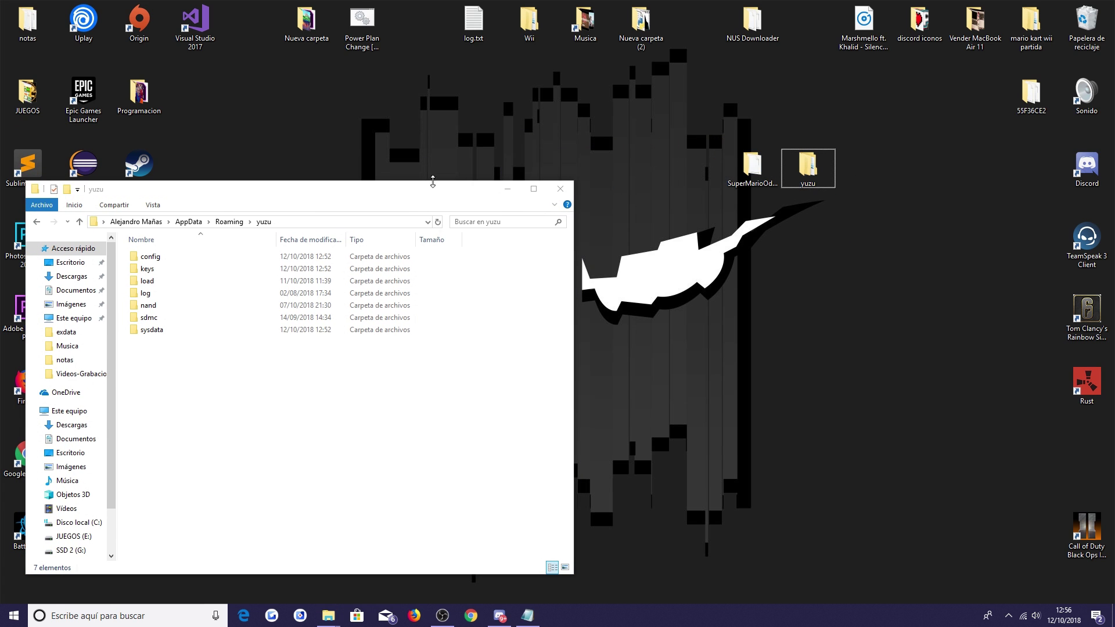
pyautogui.moveTo(433, 181); pyautogui.dragTo(465, 149)
# Open the desktop's yuzu folder and place its window side by side with the AppData yuzu window
pyautogui.doubleClick(807, 165)
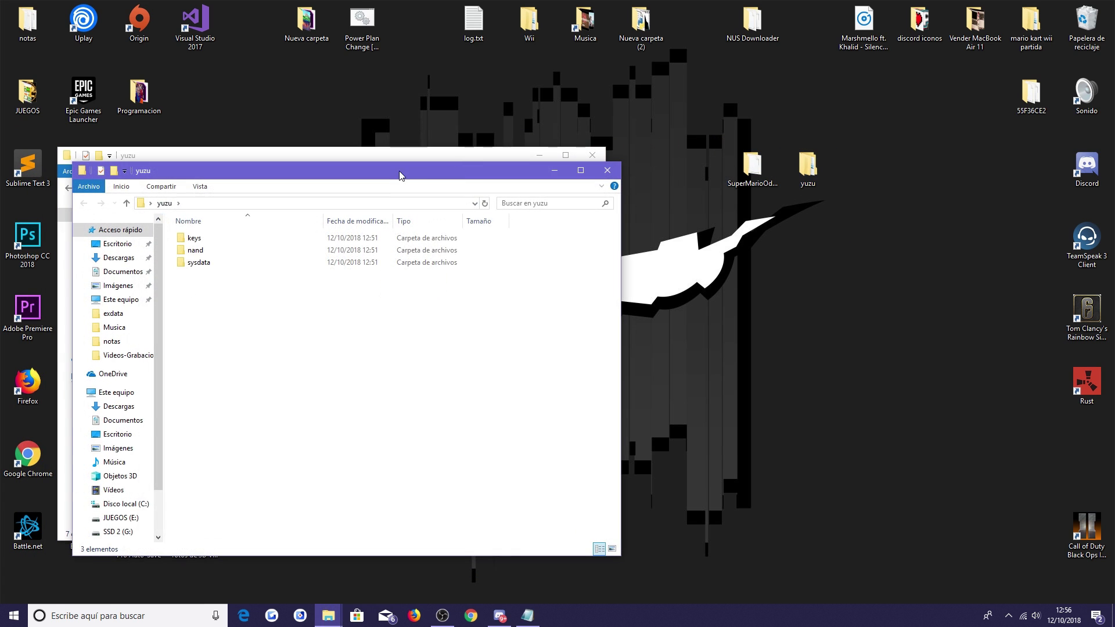
pyautogui.moveTo(399, 170); pyautogui.dragTo(935, 154)
pyautogui.click(414, 152)
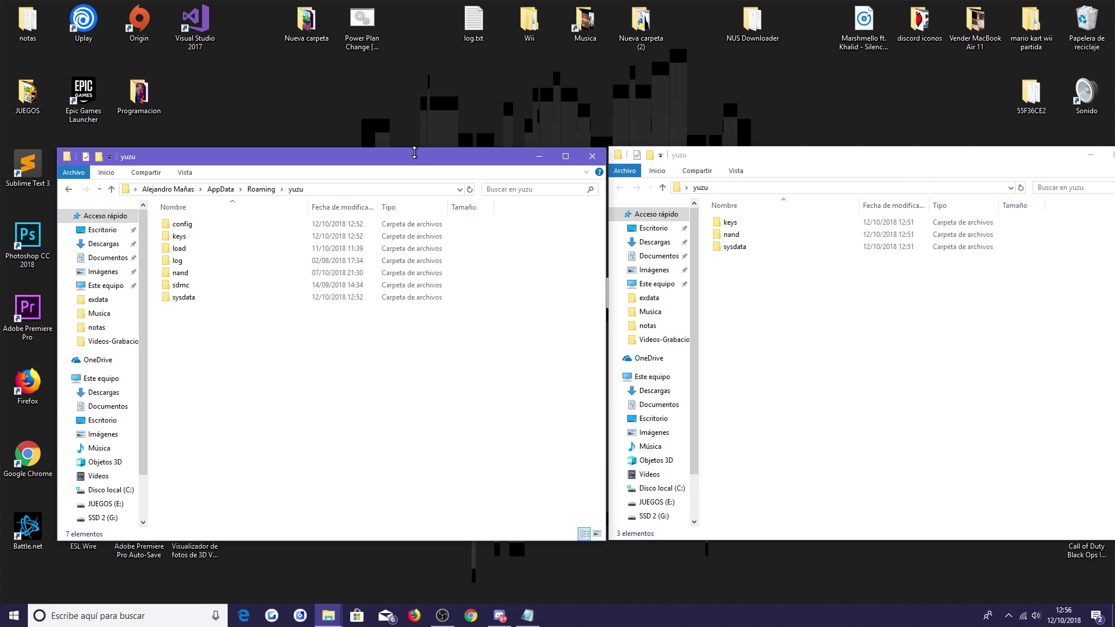
pyautogui.moveTo(414, 152); pyautogui.dragTo(368, 147)
pyautogui.click(715, 162)
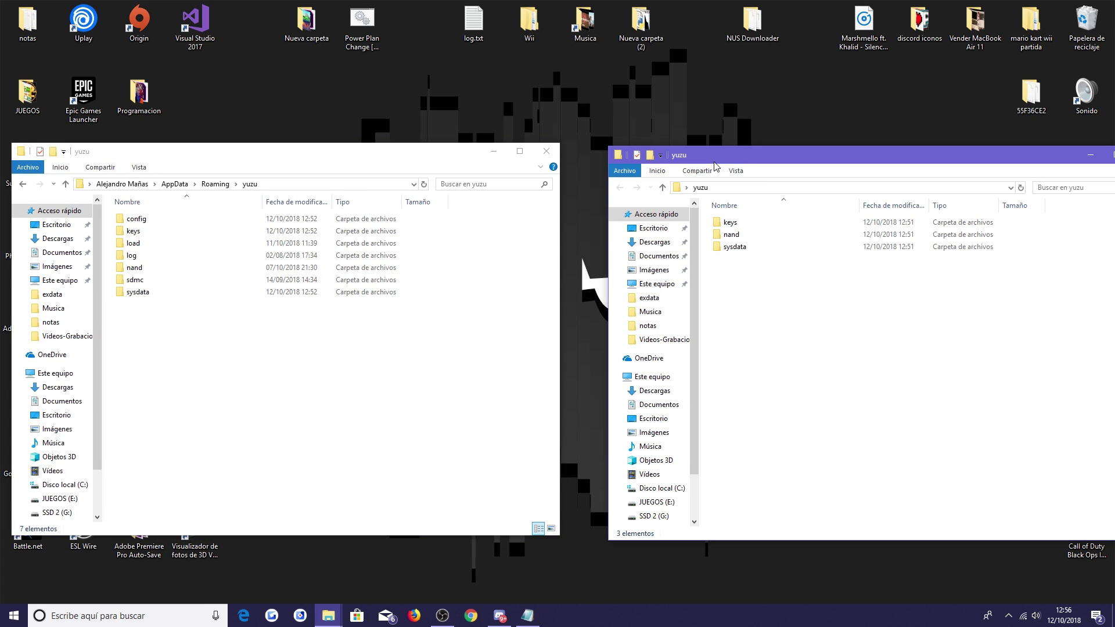
pyautogui.moveTo(724, 159); pyautogui.dragTo(691, 162)
# Copy the keys, nand and sysdata folders from the desktop yuzu folder into the AppData yuzu folder, replacing the files with the same names
pyautogui.moveTo(736, 322); pyautogui.dragTo(701, 198)
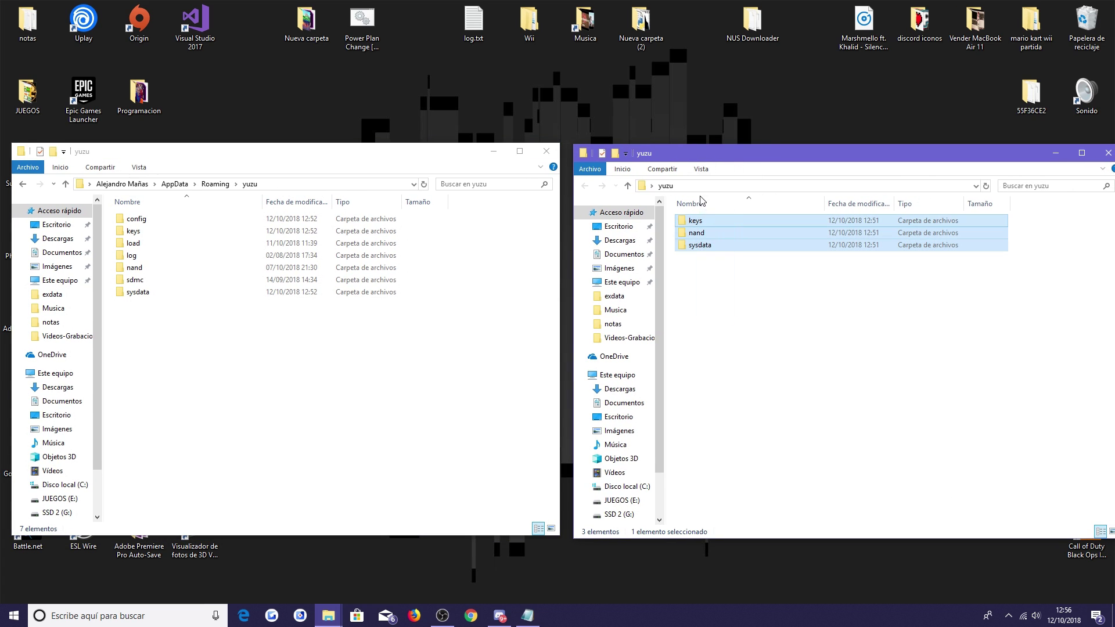
pyautogui.rightClick(719, 221)
pyautogui.click(813, 422)
pyautogui.rightClick(386, 354)
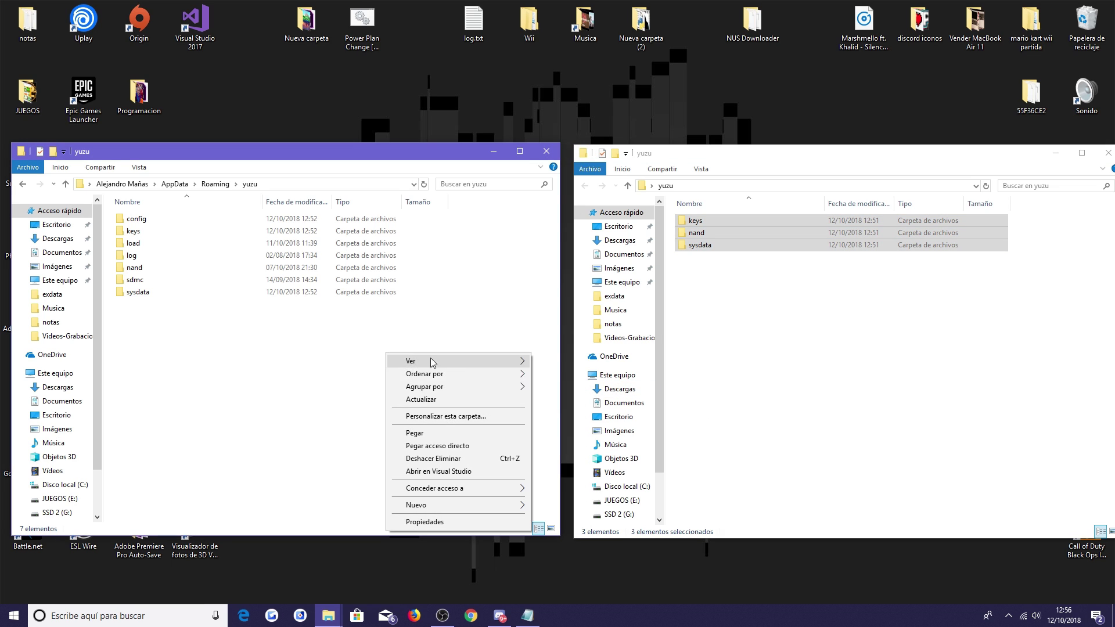
pyautogui.moveTo(217, 373); pyautogui.dragTo(165, 194)
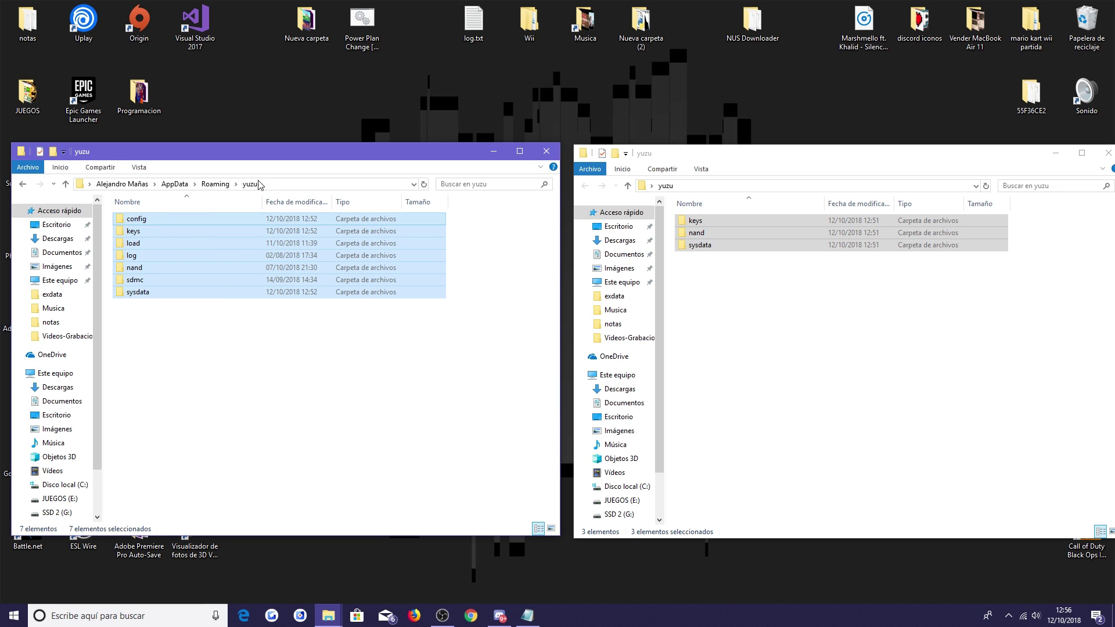
pyautogui.click(197, 325)
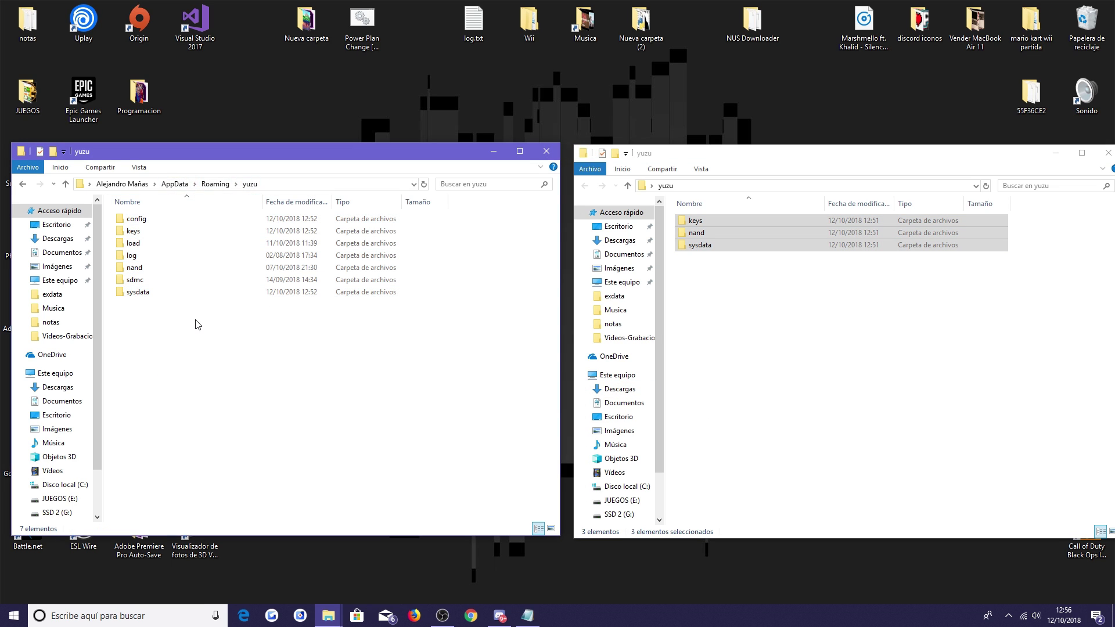
pyautogui.rightClick(197, 325)
pyautogui.click(265, 401)
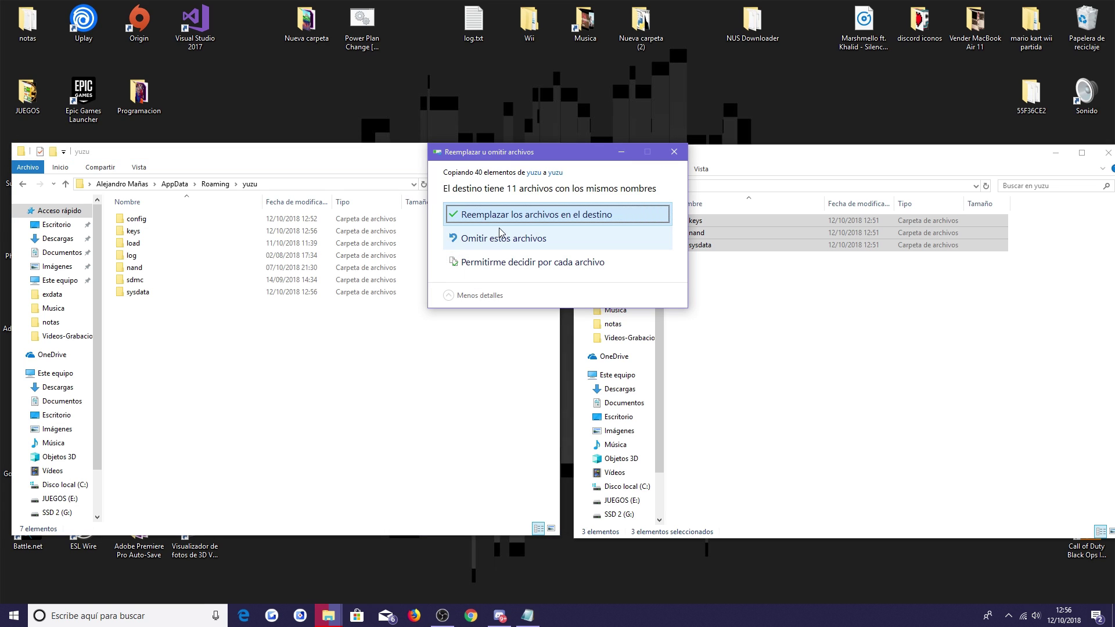
pyautogui.click(537, 214)
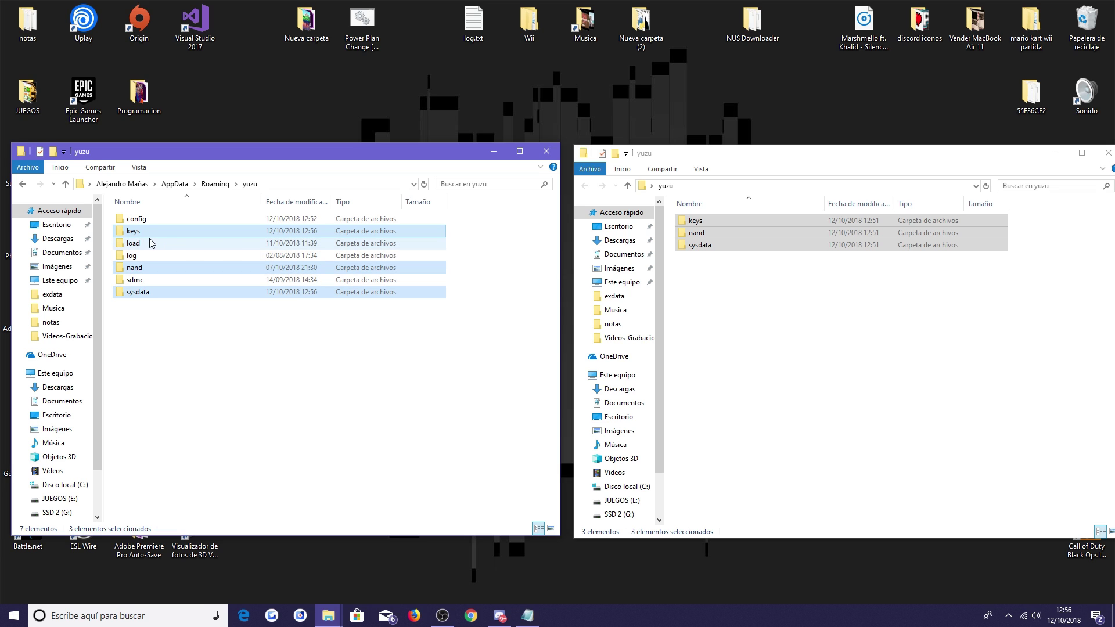
# Delete all contents of the keys and sysdata folders in the AppData yuzu folder and return to that folder
pyautogui.doubleClick(179, 232)
pyautogui.moveTo(242, 319); pyautogui.dragTo(119, 106)
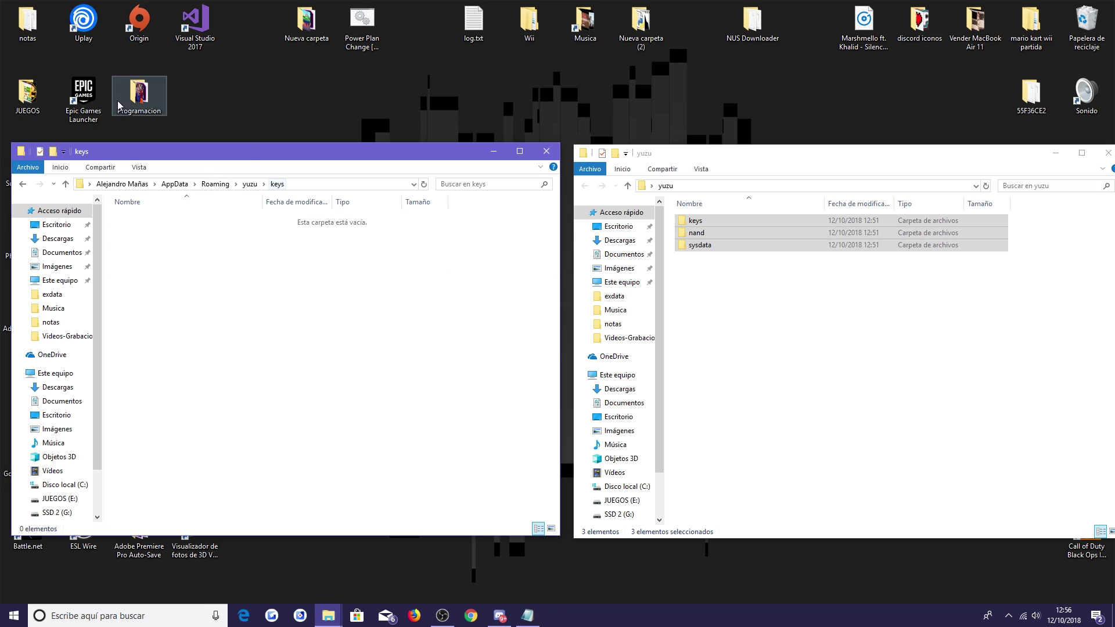
pyautogui.click(22, 184)
pyautogui.doubleClick(169, 292)
pyautogui.moveTo(202, 317); pyautogui.dragTo(190, 189)
pyautogui.press('Delete')
pyautogui.click(254, 184)
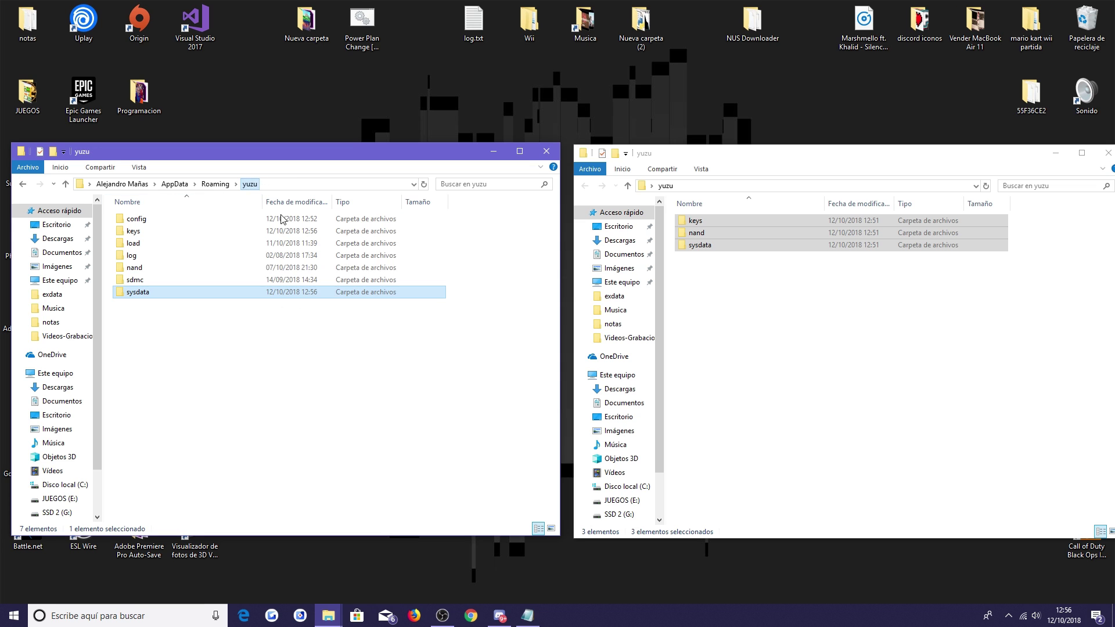
pyautogui.moveTo(354, 364); pyautogui.dragTo(285, 176)
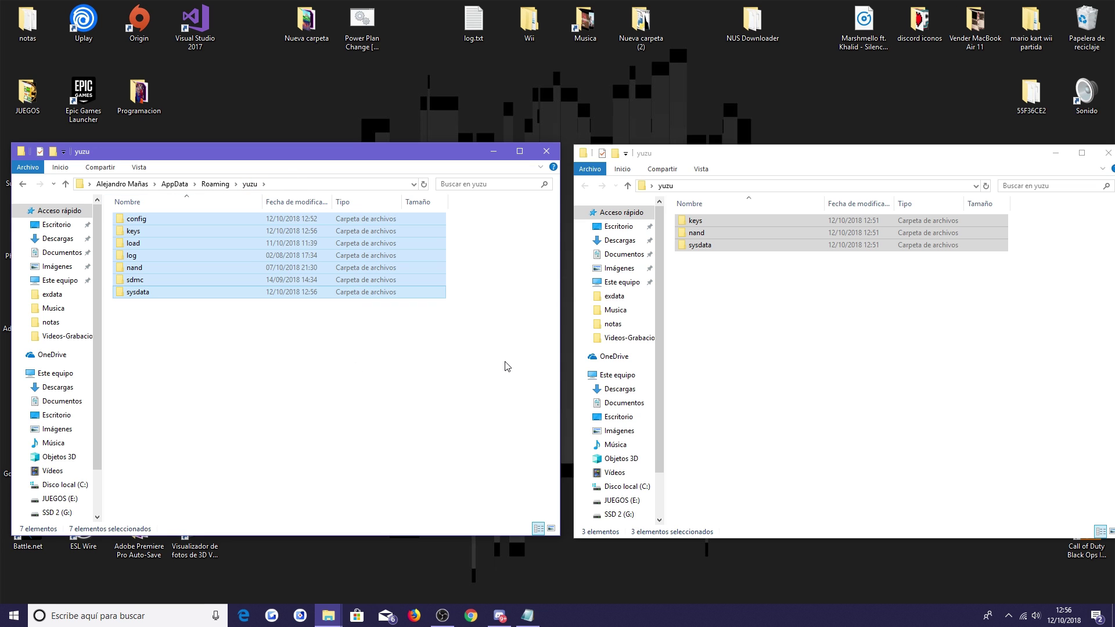
pyautogui.click(505, 366)
# Launch yuzu.exe from the Yuzu Switch folder and dismiss the missing derivation components warning
pyautogui.moveTo(328, 615)
pyautogui.click(226, 560)
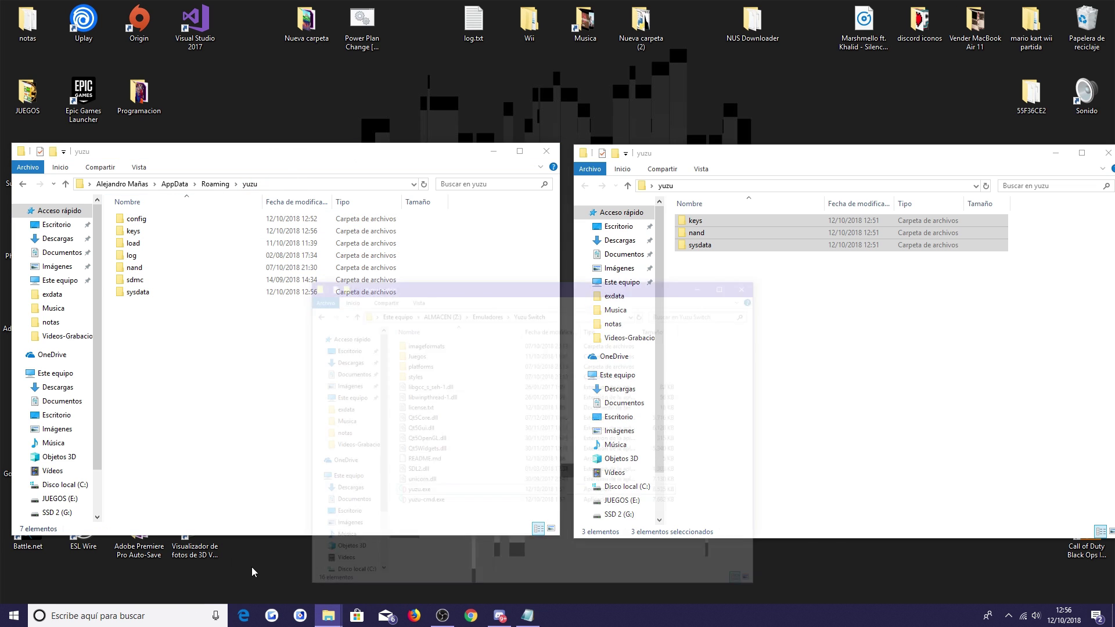
pyautogui.doubleClick(441, 450)
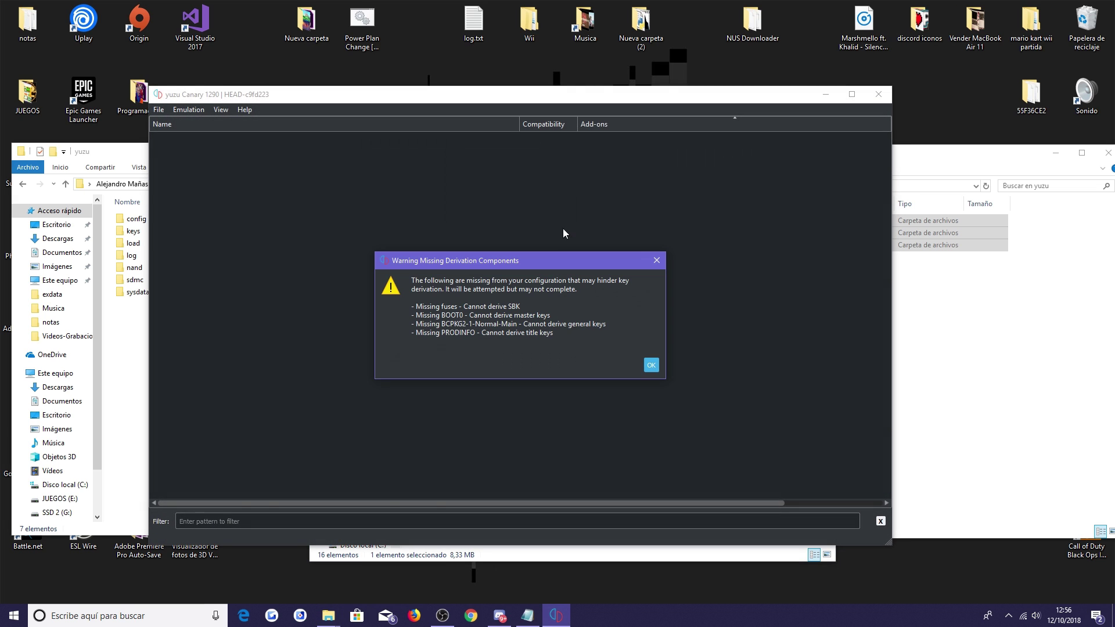
pyautogui.click(651, 365)
# Check how the games are listed in the emulator and close it
pyautogui.moveTo(512, 94); pyautogui.dragTo(549, 70)
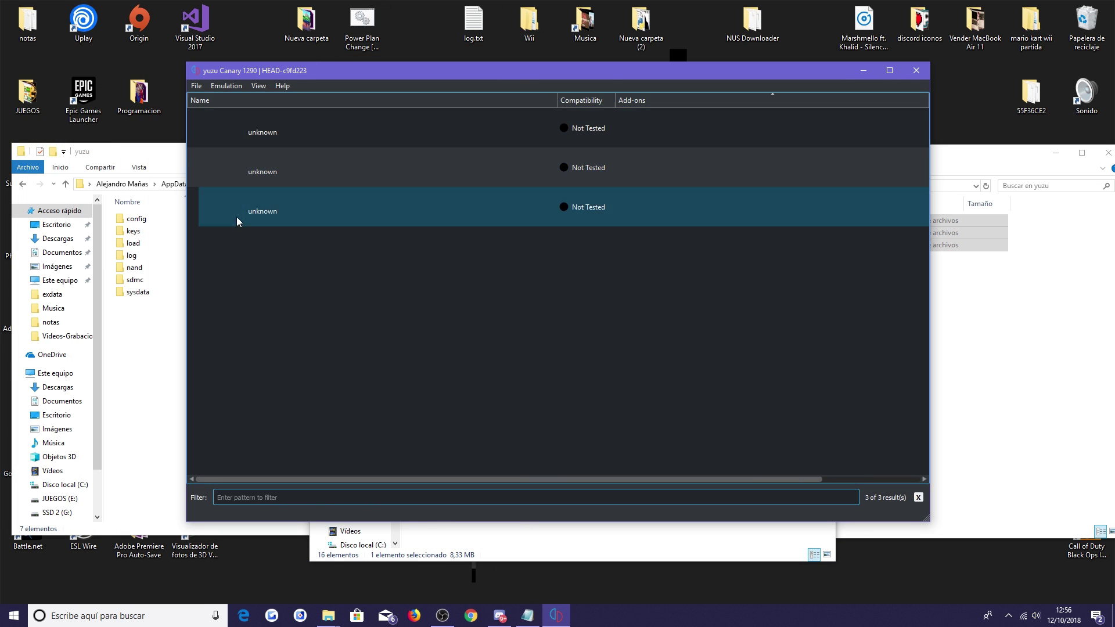
pyautogui.moveTo(272, 72); pyautogui.dragTo(343, 110)
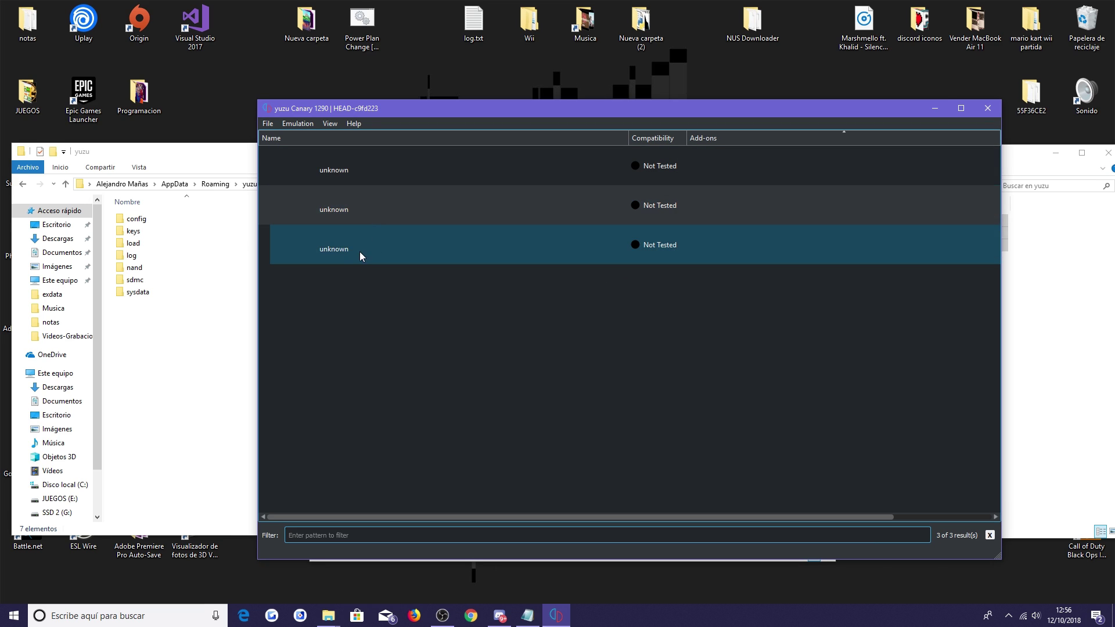
pyautogui.click(333, 250)
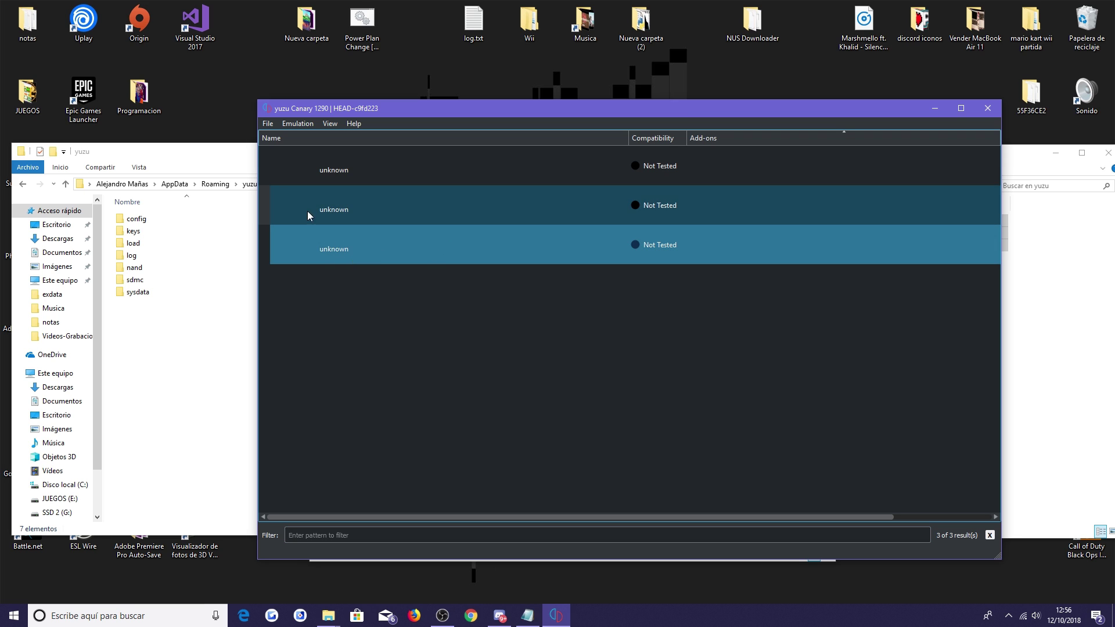
pyautogui.click(988, 108)
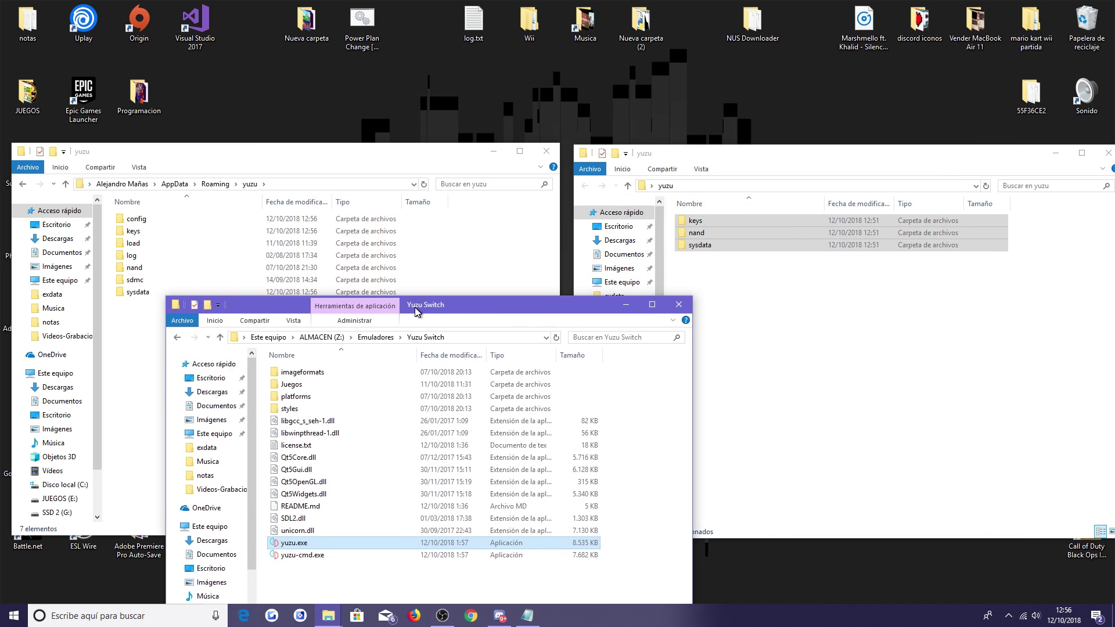
# Copy the keys, nand and sysdata folders from the desktop yuzu folder into the AppData yuzu folder again, replacing the existing files
pyautogui.click(769, 212)
pyautogui.moveTo(779, 290); pyautogui.dragTo(667, 198)
pyautogui.rightClick(738, 220)
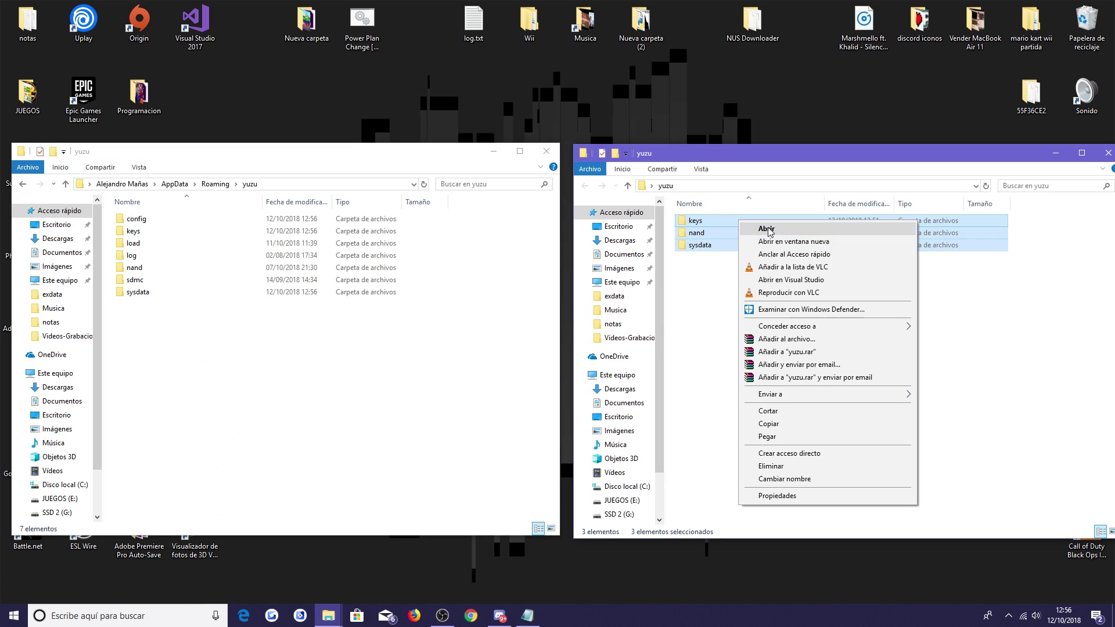
pyautogui.click(755, 423)
pyautogui.rightClick(385, 390)
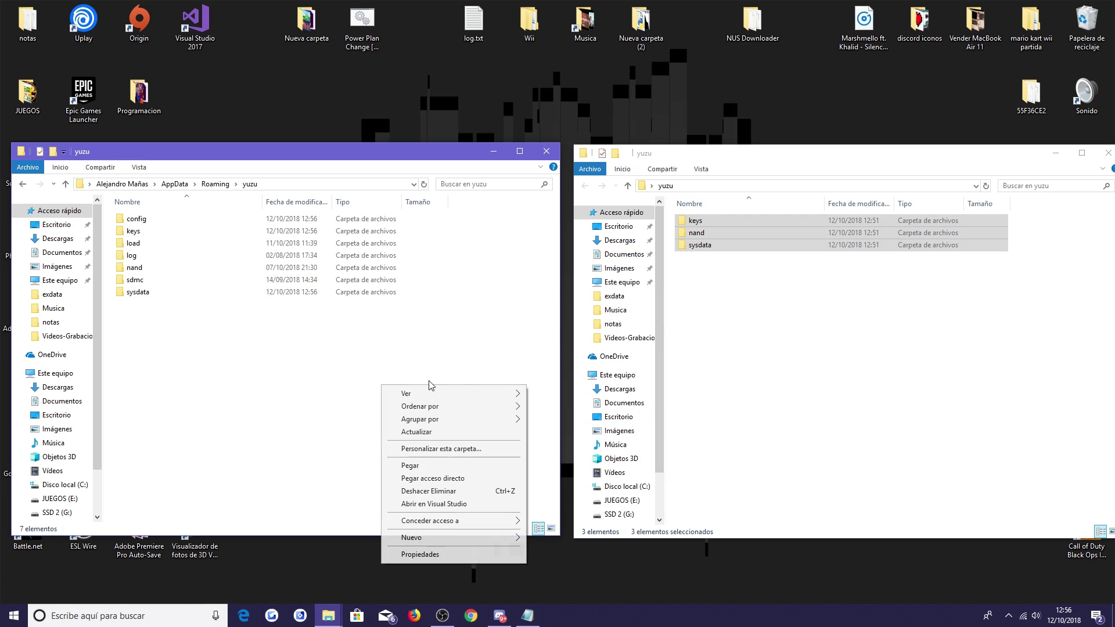
pyautogui.click(425, 464)
pyautogui.click(509, 216)
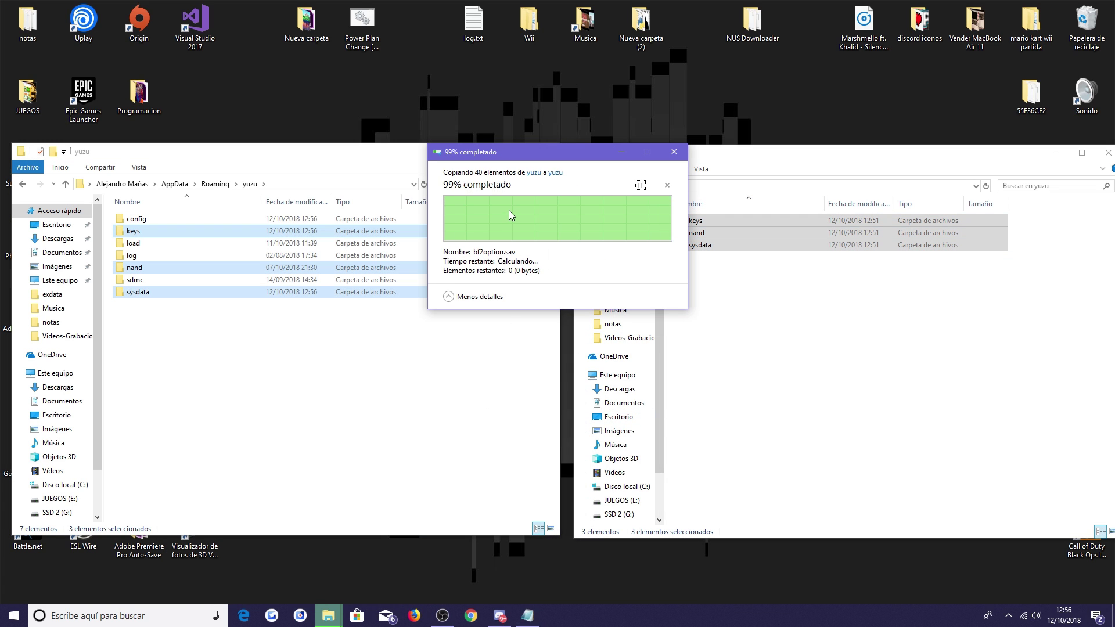
# Launch yuzu.exe from the Yuzu Switch folder, check the game list including file types and sizes, and minimize the emulator
pyautogui.moveTo(349, 619)
pyautogui.click(242, 568)
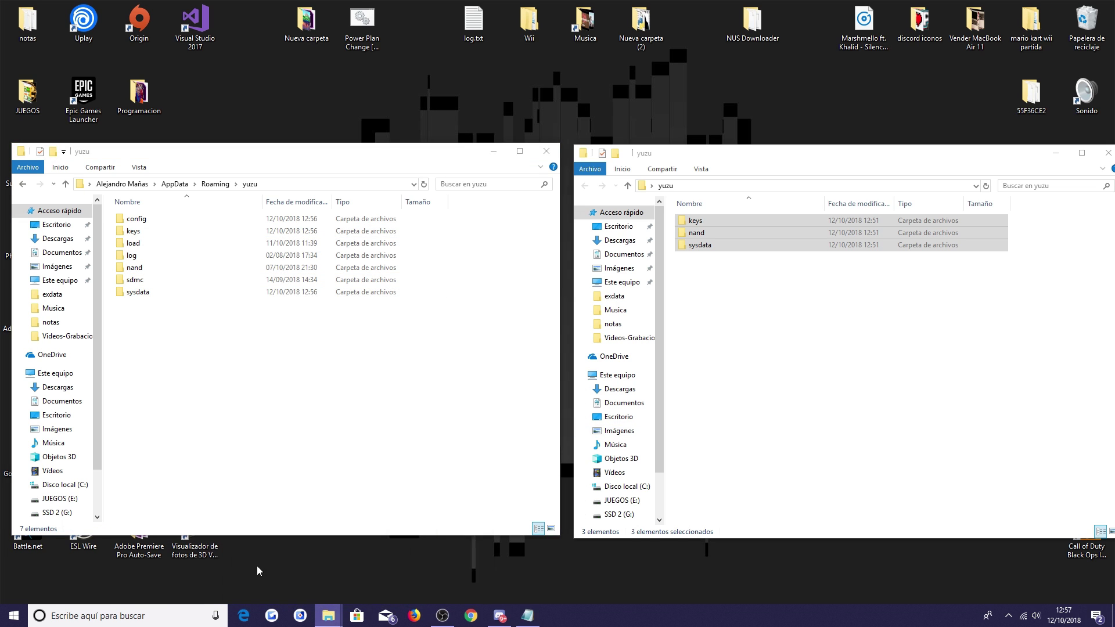
pyautogui.doubleClick(400, 549)
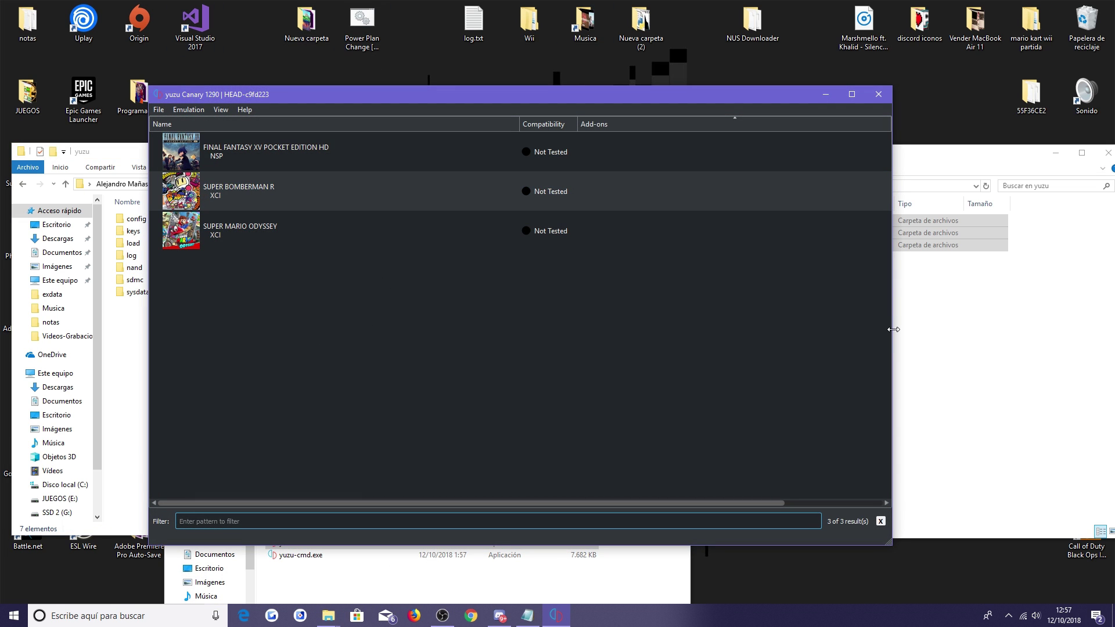
pyautogui.moveTo(892, 324); pyautogui.dragTo(1016, 326)
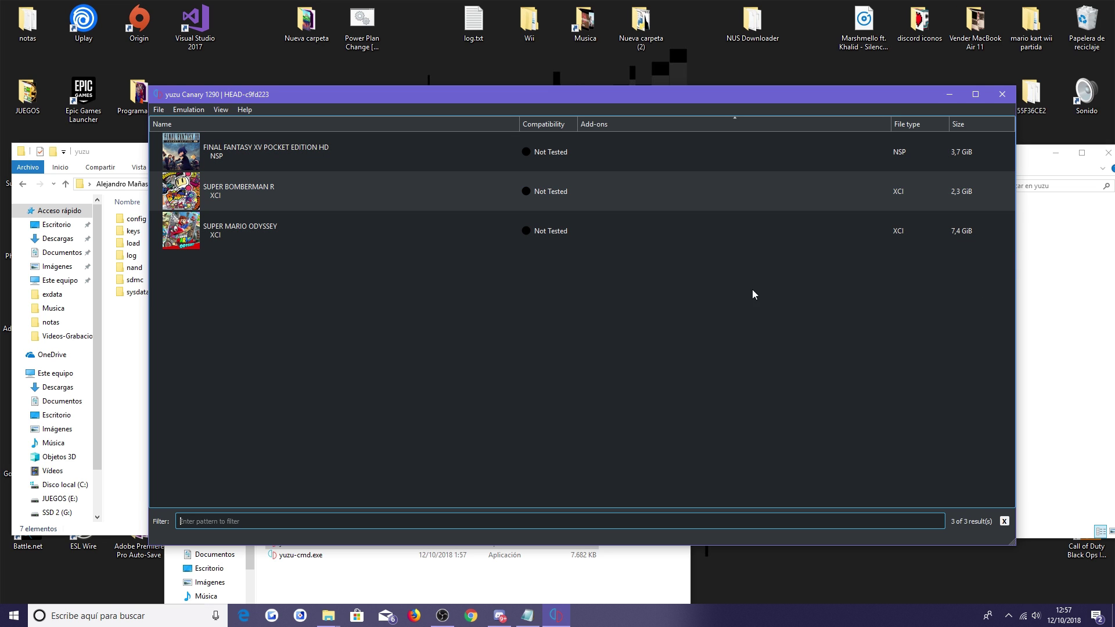
pyautogui.click(318, 244)
pyautogui.moveTo(553, 102); pyautogui.dragTo(503, 106)
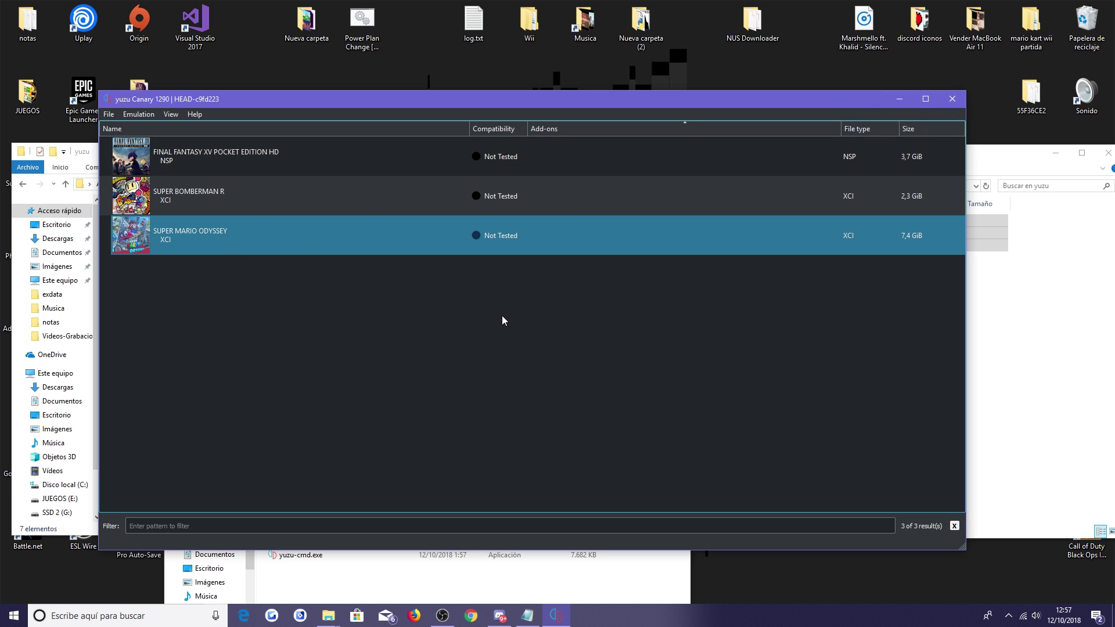
pyautogui.click(899, 99)
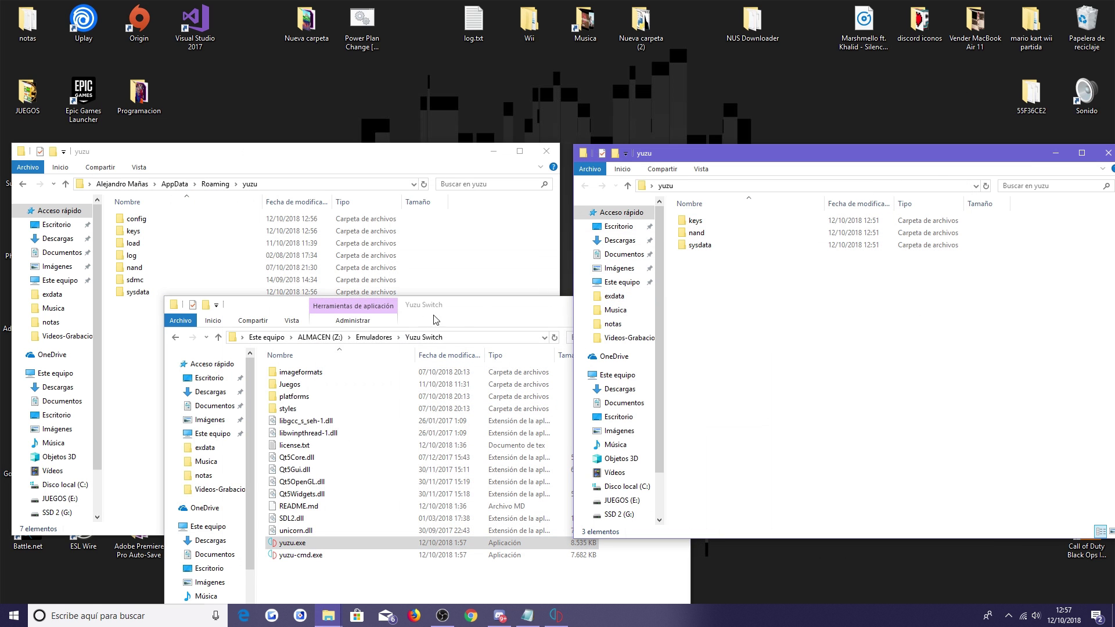
# Close the AppData and desktop yuzu folder windows, leaving only the Yuzu Switch folder open
pyautogui.click(340, 154)
pyautogui.click(546, 151)
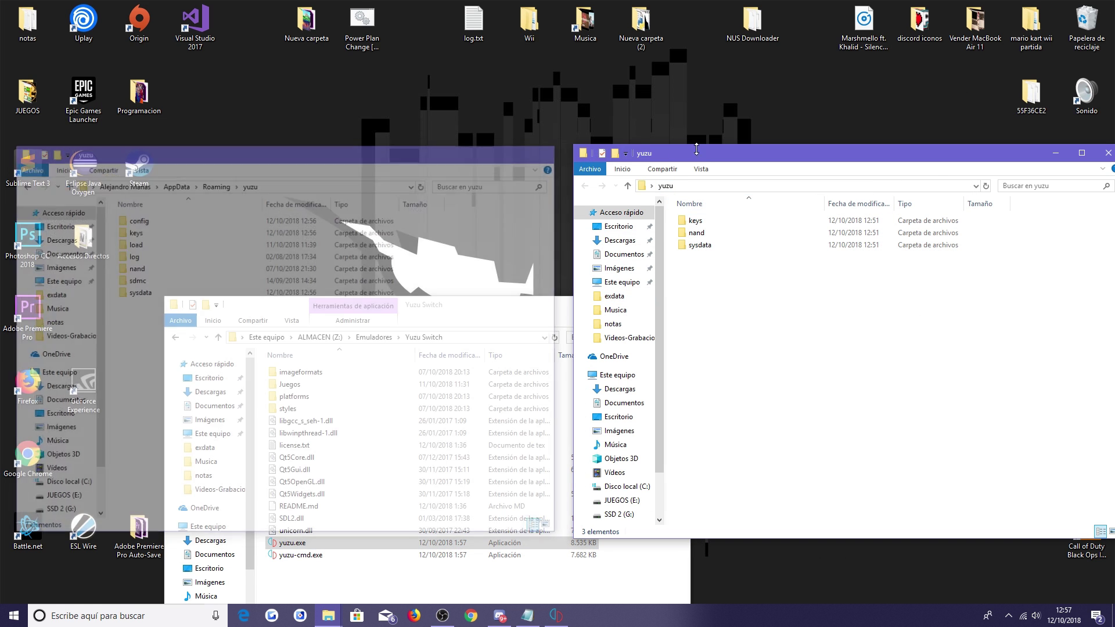
pyautogui.moveTo(697, 149); pyautogui.dragTo(471, 124)
pyautogui.click(474, 329)
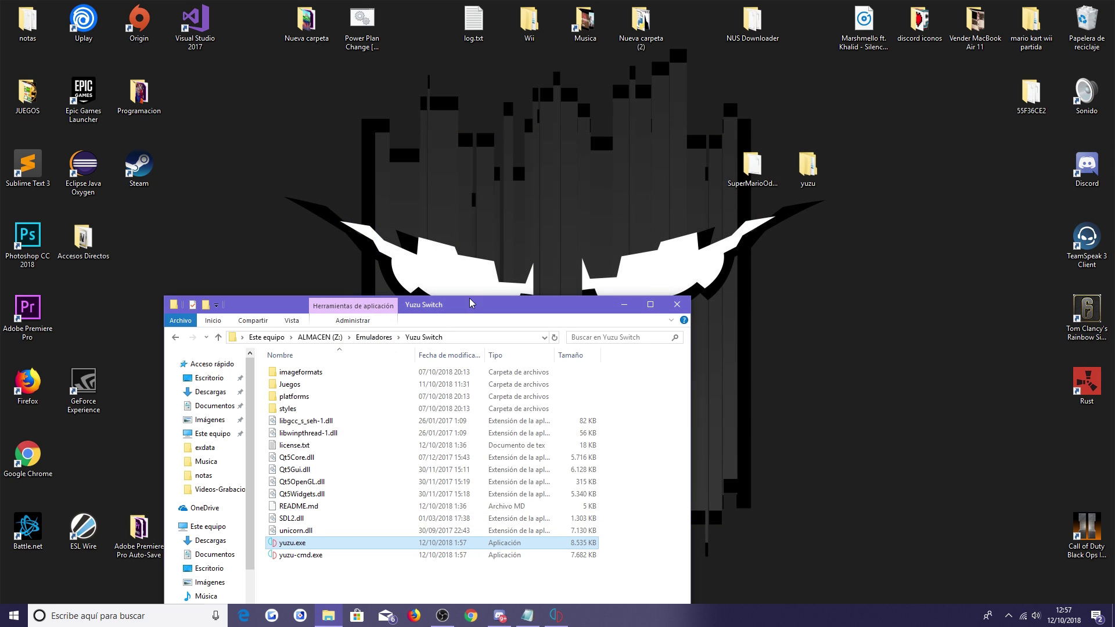
pyautogui.moveTo(477, 304); pyautogui.dragTo(481, 133)
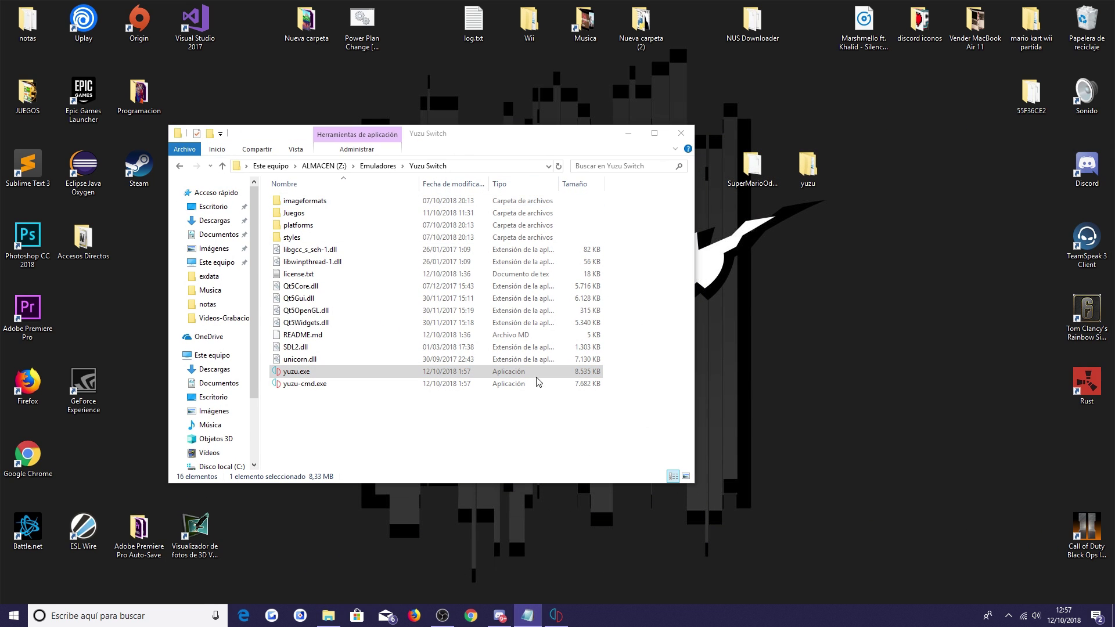
# Open the yuzu folder inside %appdata% and minimize the Yuzu Switch folder window
pyautogui.press('super+r')
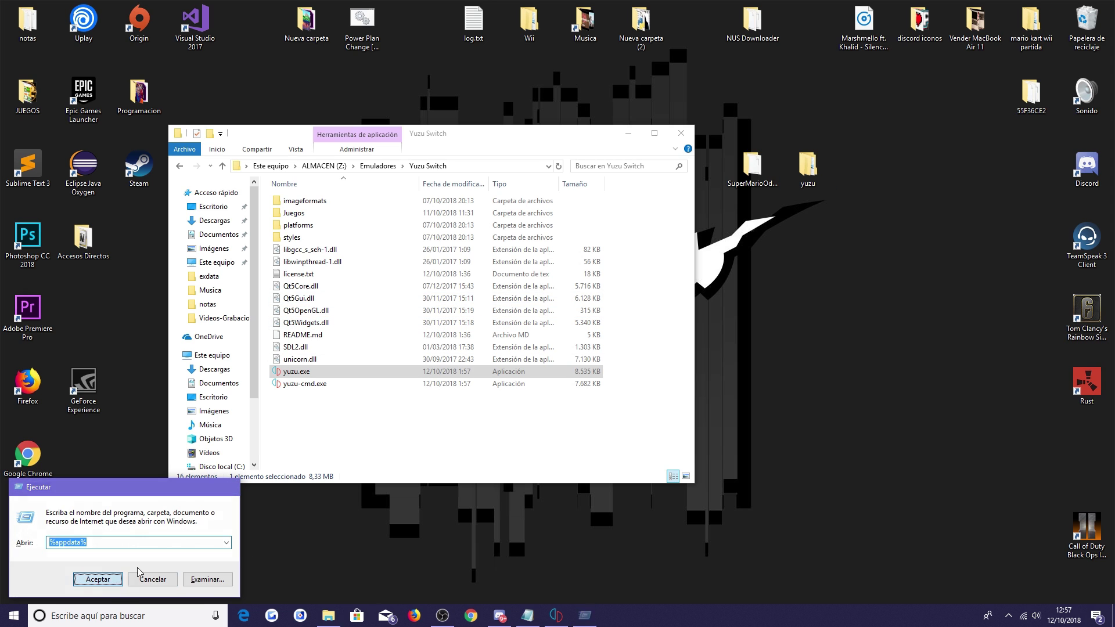
pyautogui.press('Return')
pyautogui.moveTo(705, 244); pyautogui.dragTo(704, 436)
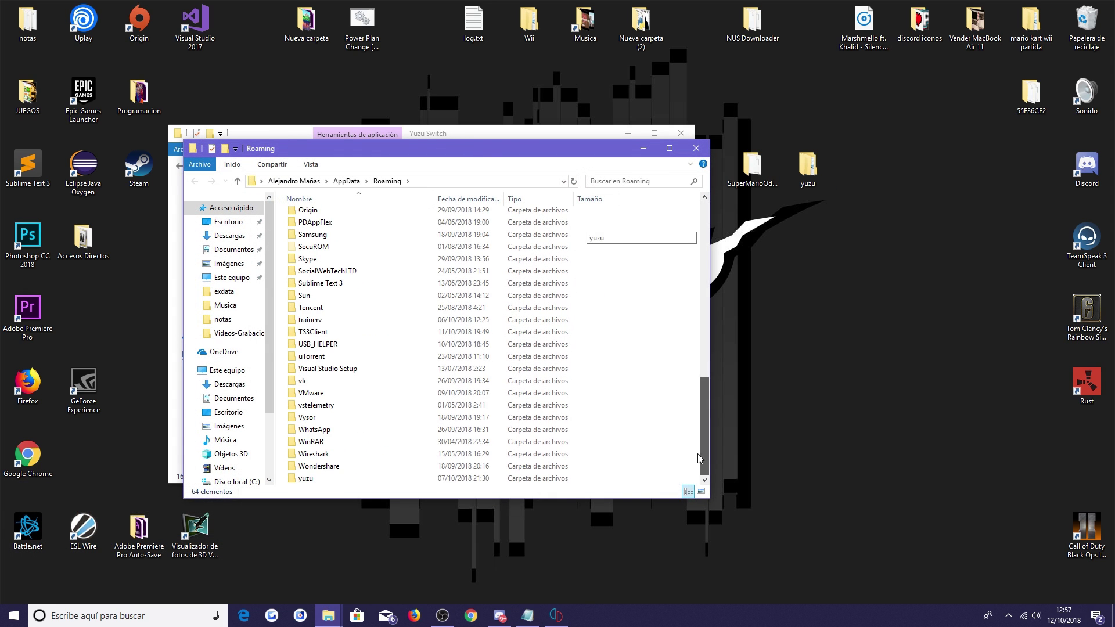
pyautogui.doubleClick(348, 482)
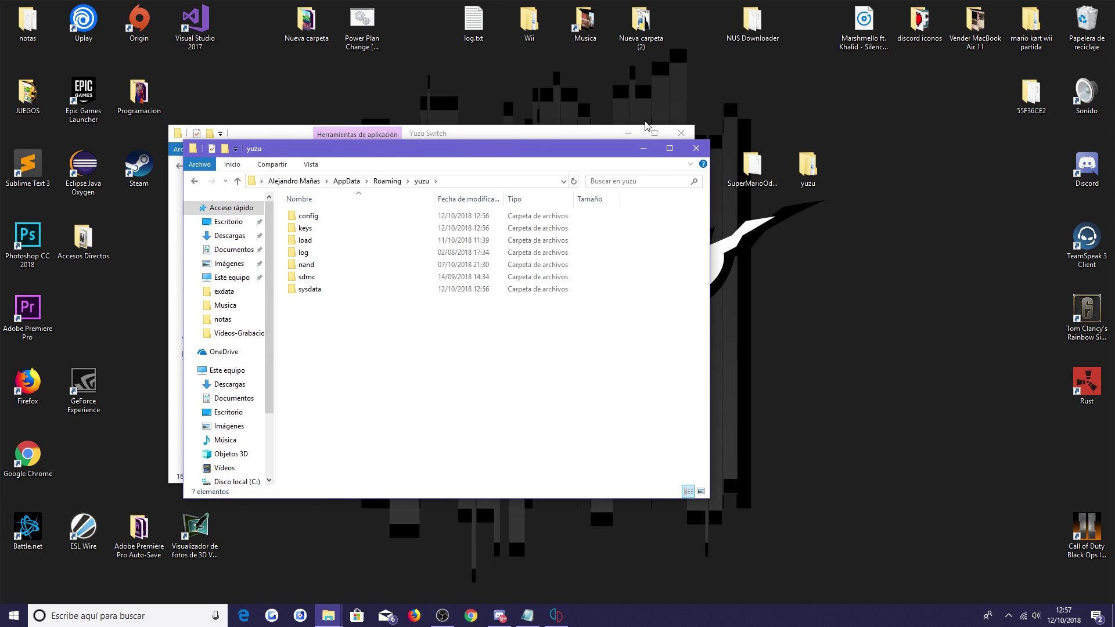
pyautogui.click(628, 133)
pyautogui.moveTo(594, 144); pyautogui.dragTo(616, 131)
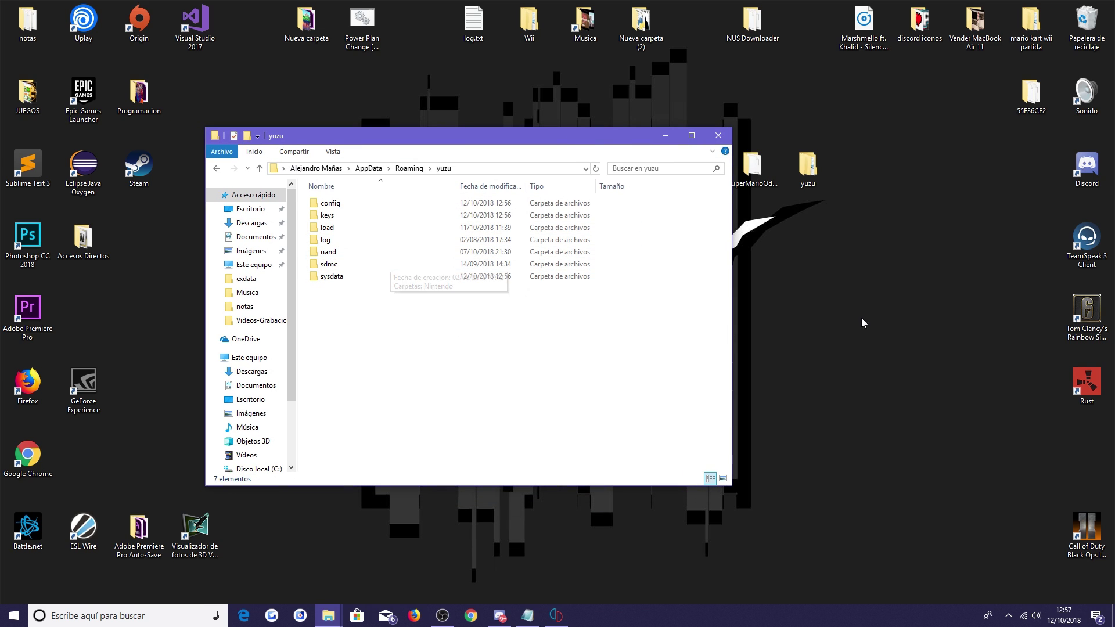
pyautogui.click(365, 252)
pyautogui.doubleClick(357, 254)
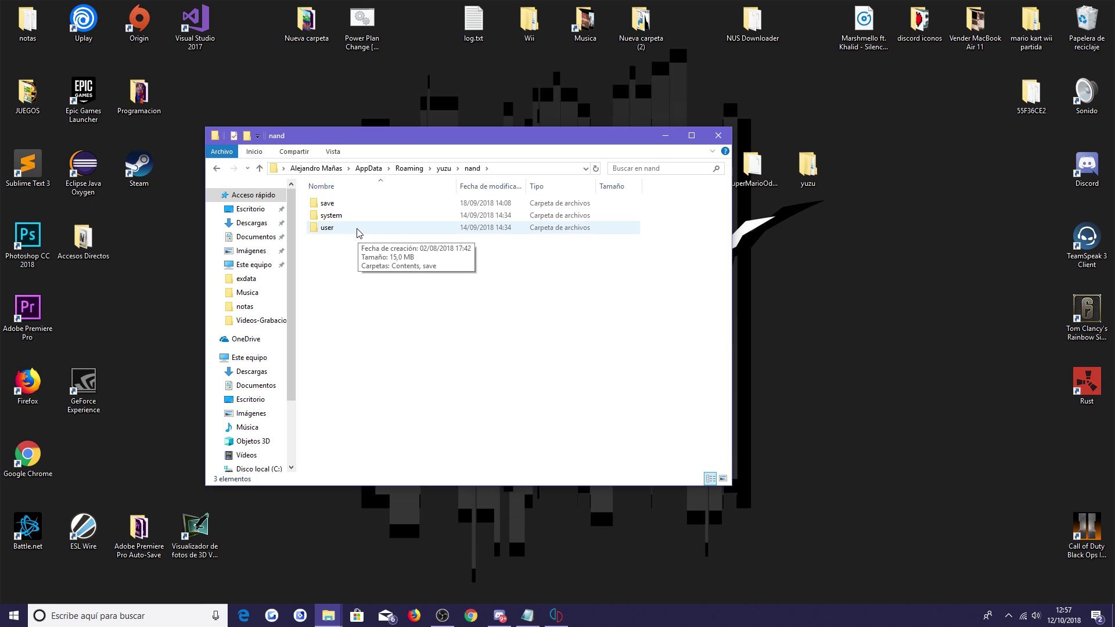
pyautogui.doubleClick(358, 230)
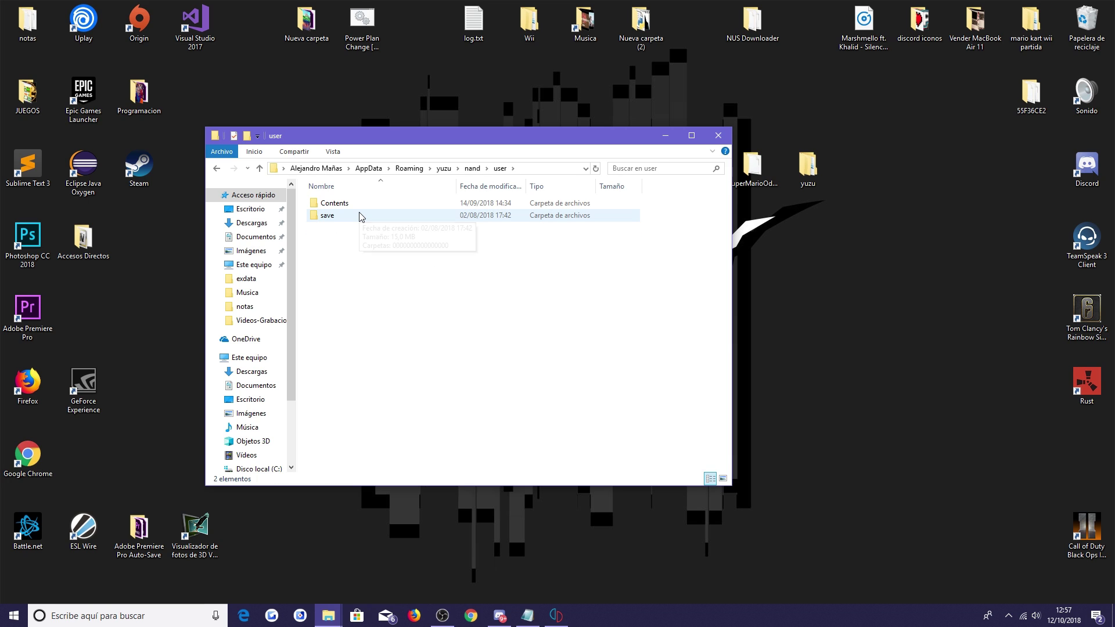
pyautogui.doubleClick(361, 216)
pyautogui.doubleClick(348, 203)
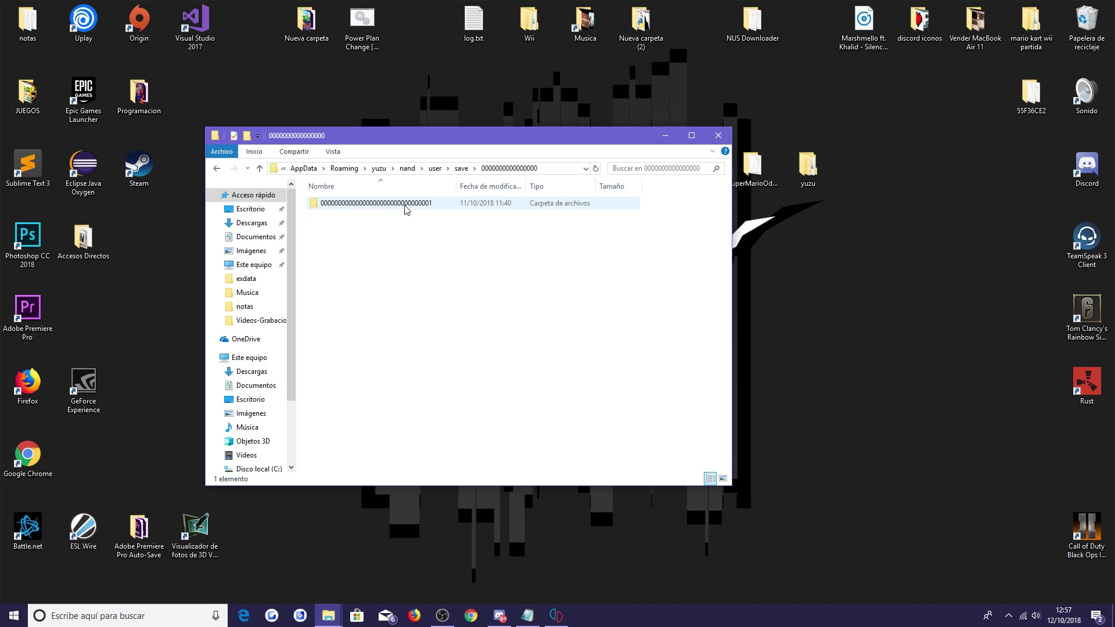
pyautogui.doubleClick(428, 207)
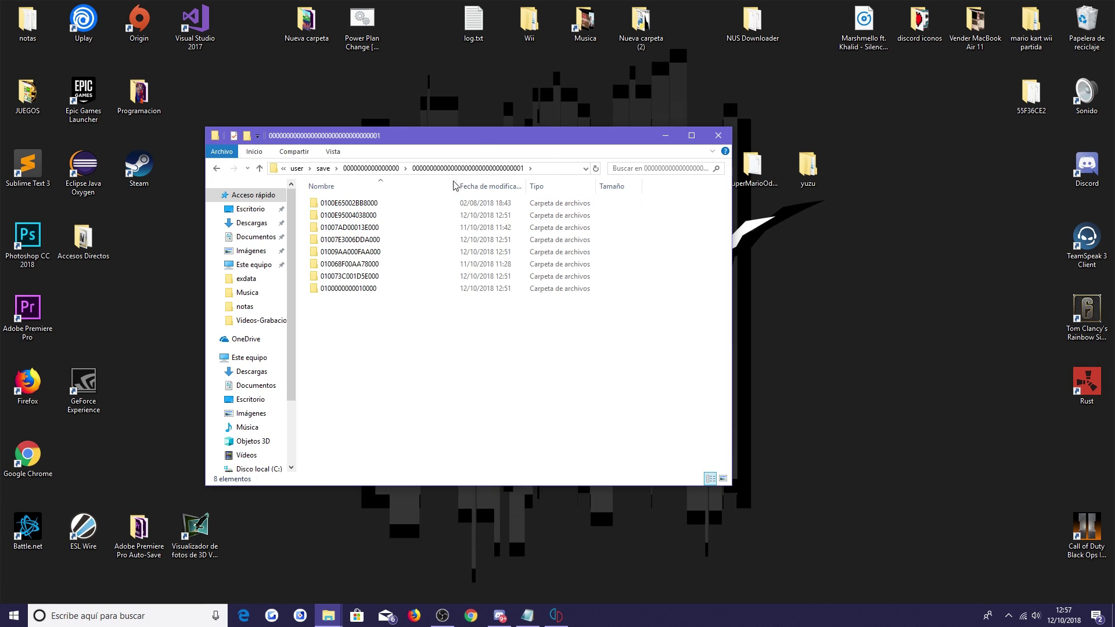
pyautogui.moveTo(343, 295); pyautogui.dragTo(323, 291)
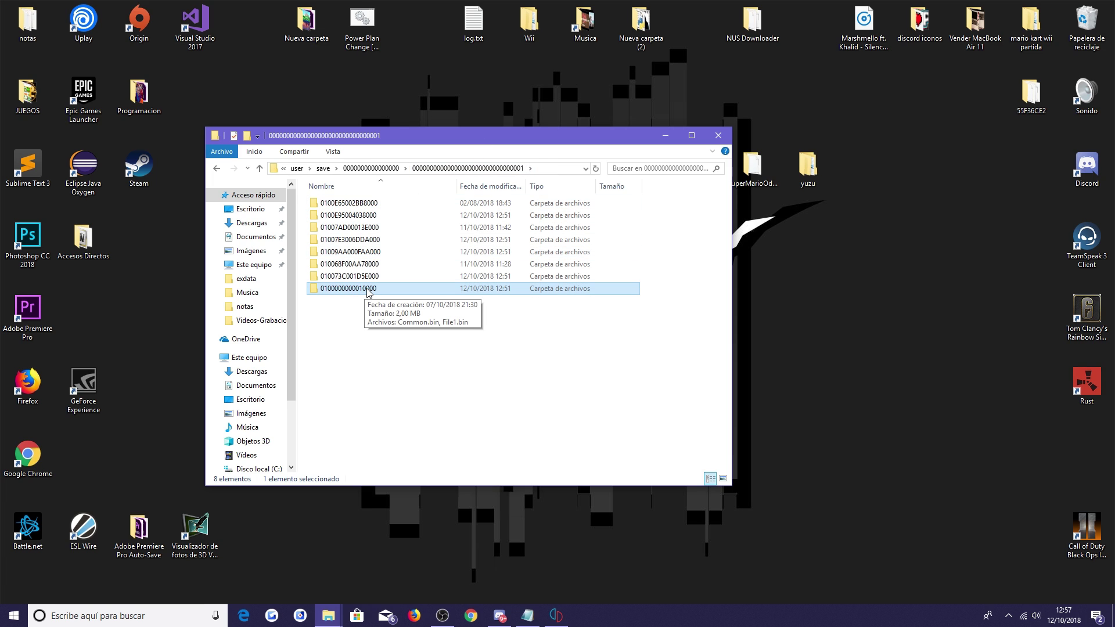
pyautogui.doubleClick(406, 289)
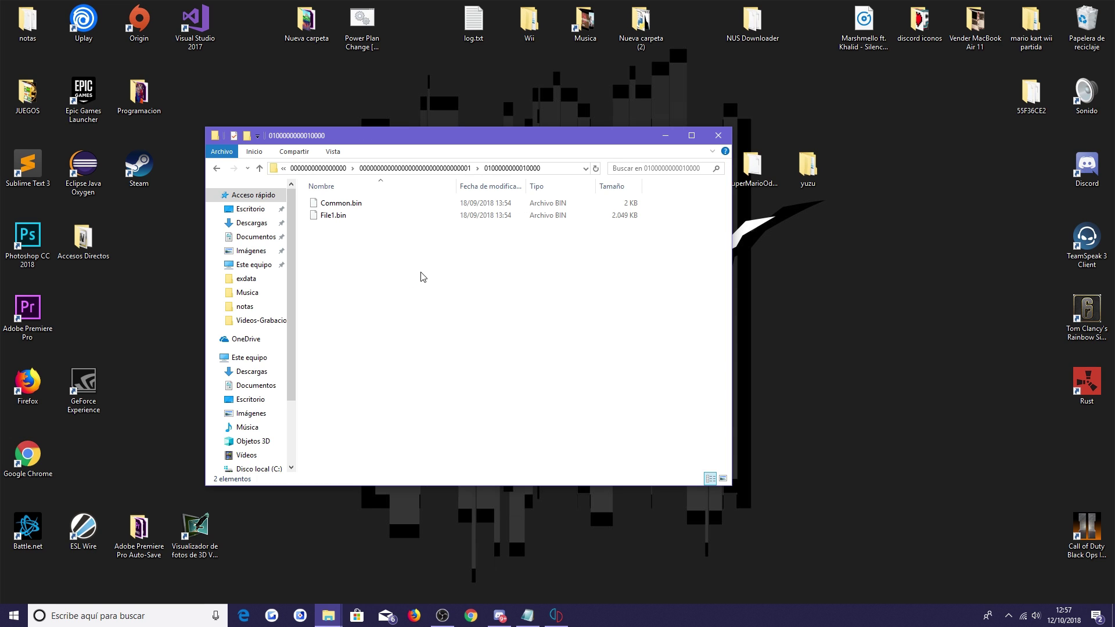
# Open the desktop's SuperMarioOdyssey-All-Kingdom-Saves-master folder beside the game's save folder and enter its SuperMarioOdyssey-All-Kingdom-Saves subfolder
pyautogui.moveTo(385, 143); pyautogui.dragTo(747, 229)
pyautogui.click(745, 172)
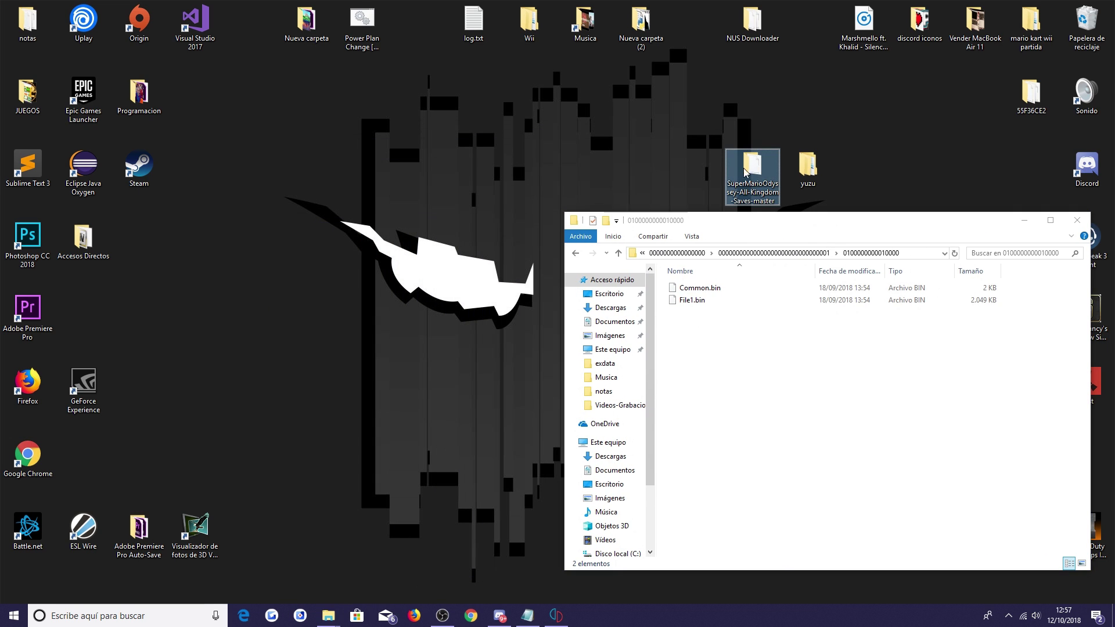
pyautogui.doubleClick(745, 171)
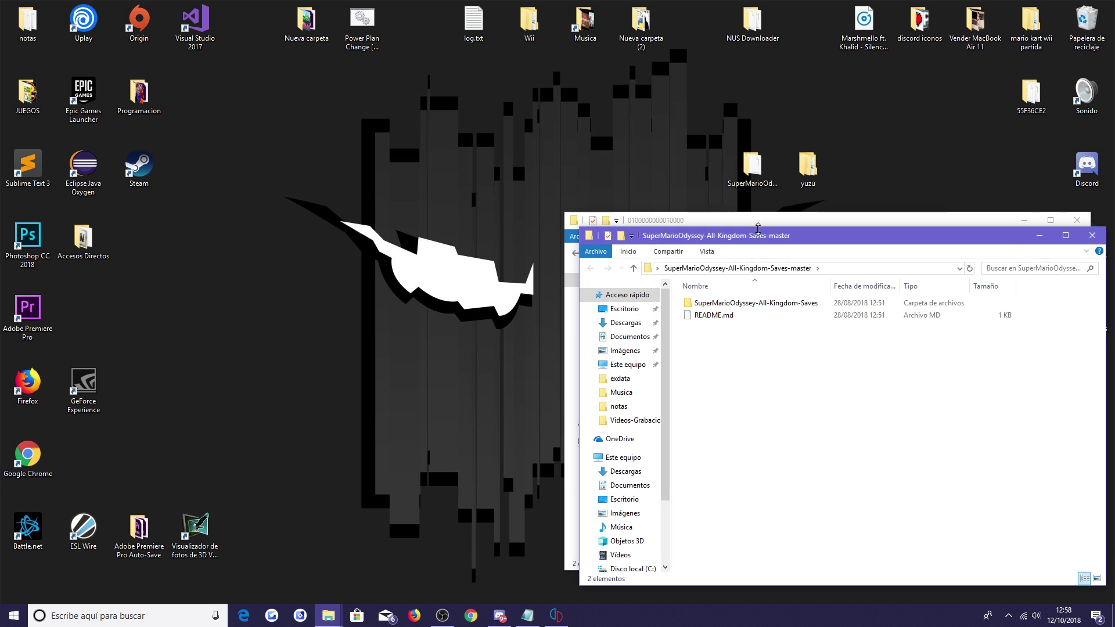
pyautogui.moveTo(757, 229); pyautogui.dragTo(204, 156)
pyautogui.click(195, 232)
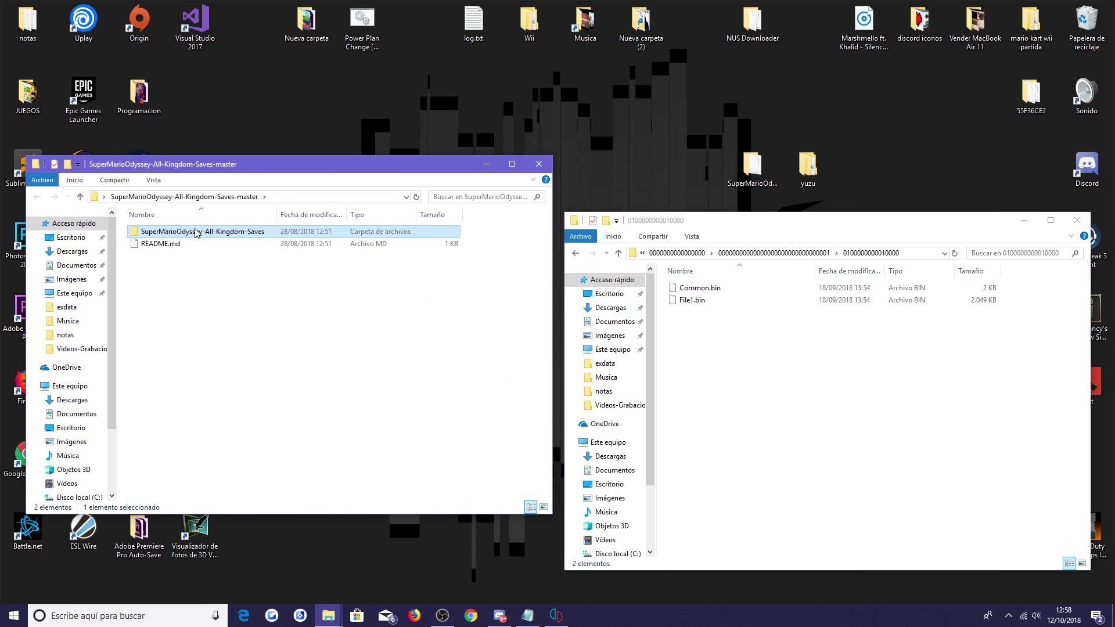
pyautogui.doubleClick(196, 232)
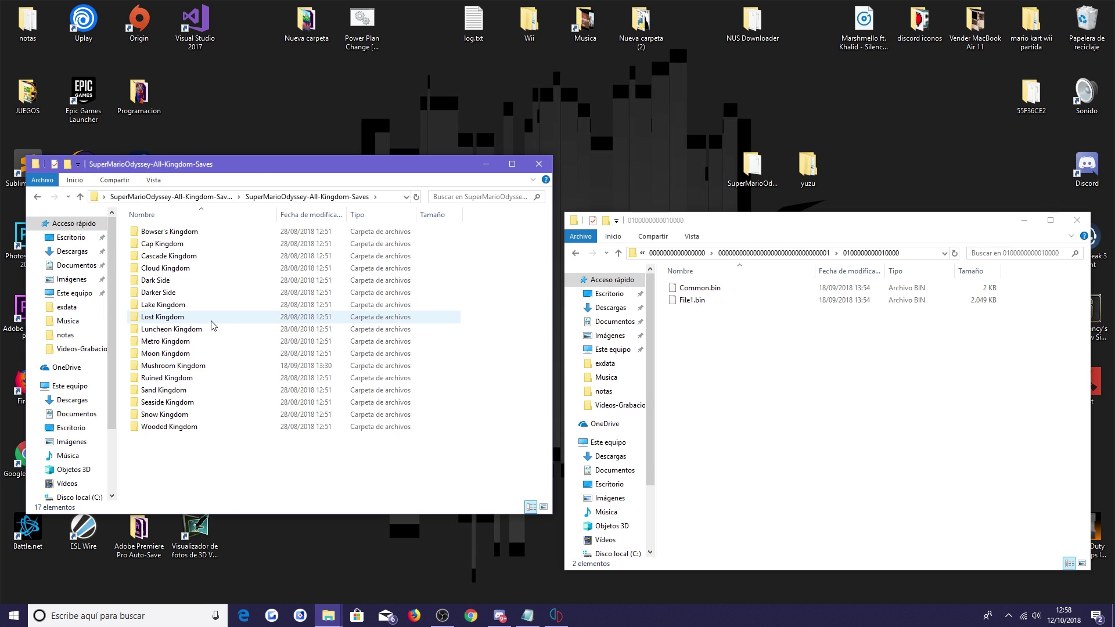
pyautogui.doubleClick(209, 305)
pyautogui.click(150, 231)
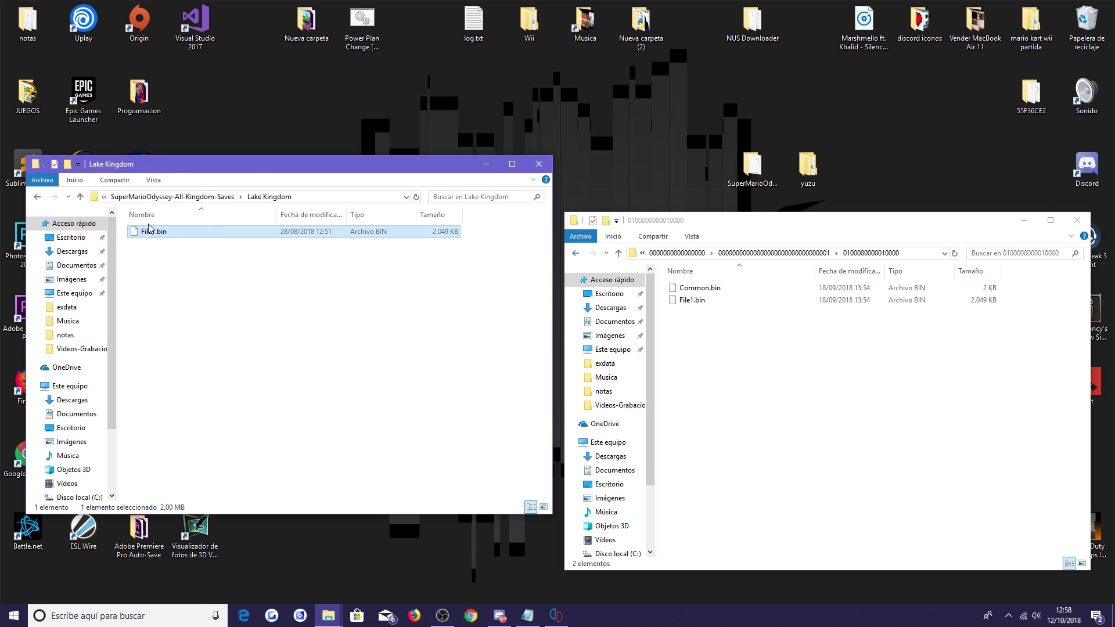
pyautogui.rightClick(160, 231)
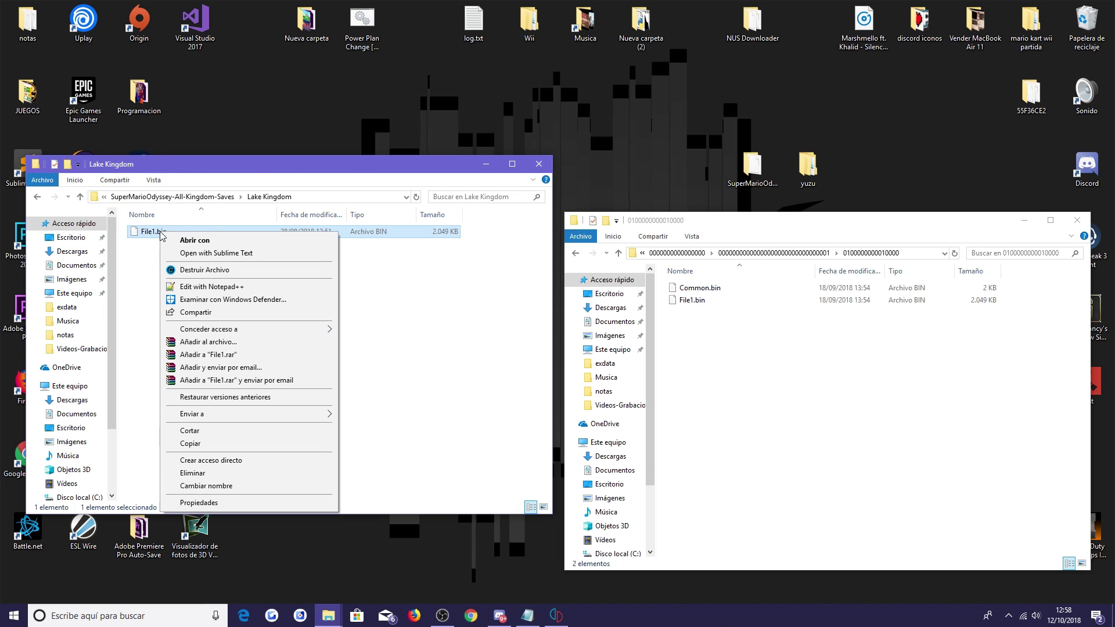
pyautogui.click(191, 443)
pyautogui.click(784, 356)
pyautogui.rightClick(783, 356)
pyautogui.click(834, 439)
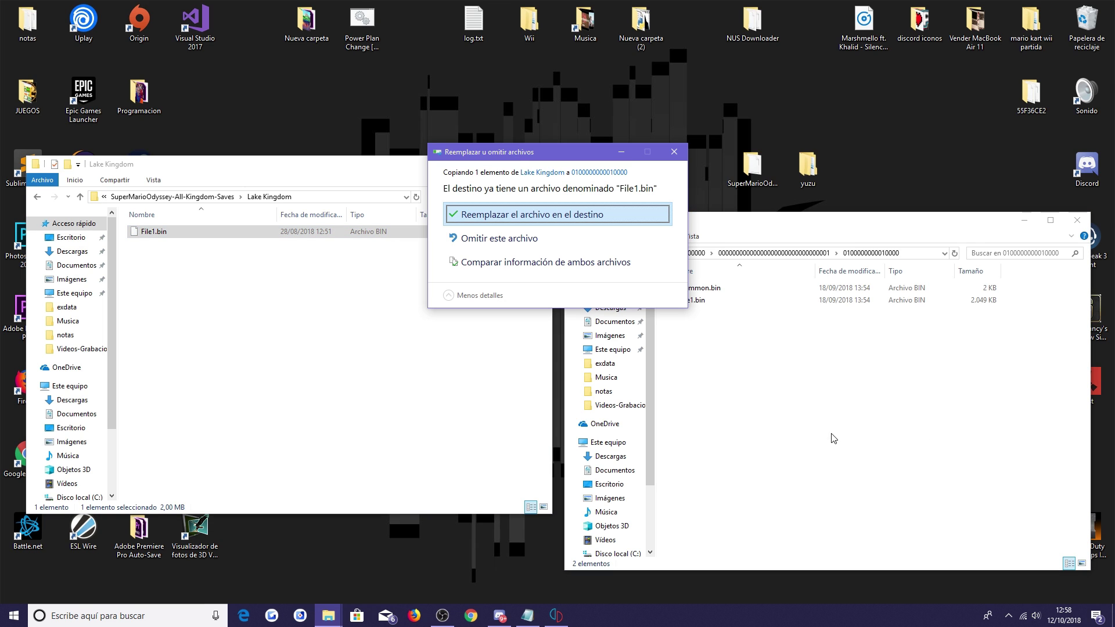
pyautogui.click(631, 214)
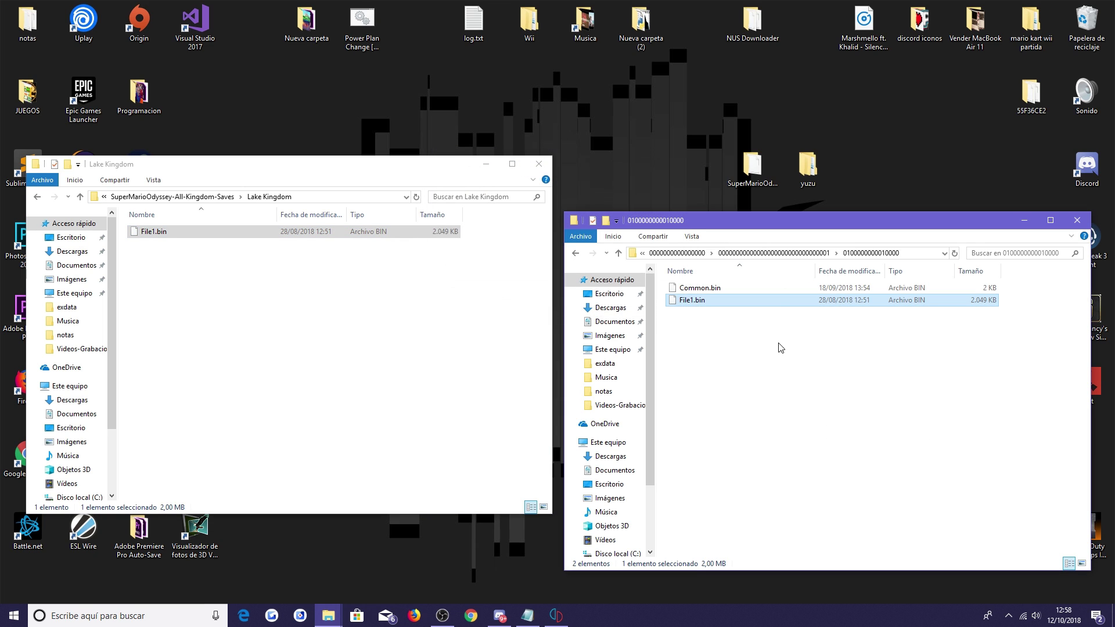
pyautogui.click(284, 286)
pyautogui.moveTo(336, 169); pyautogui.dragTo(337, 183)
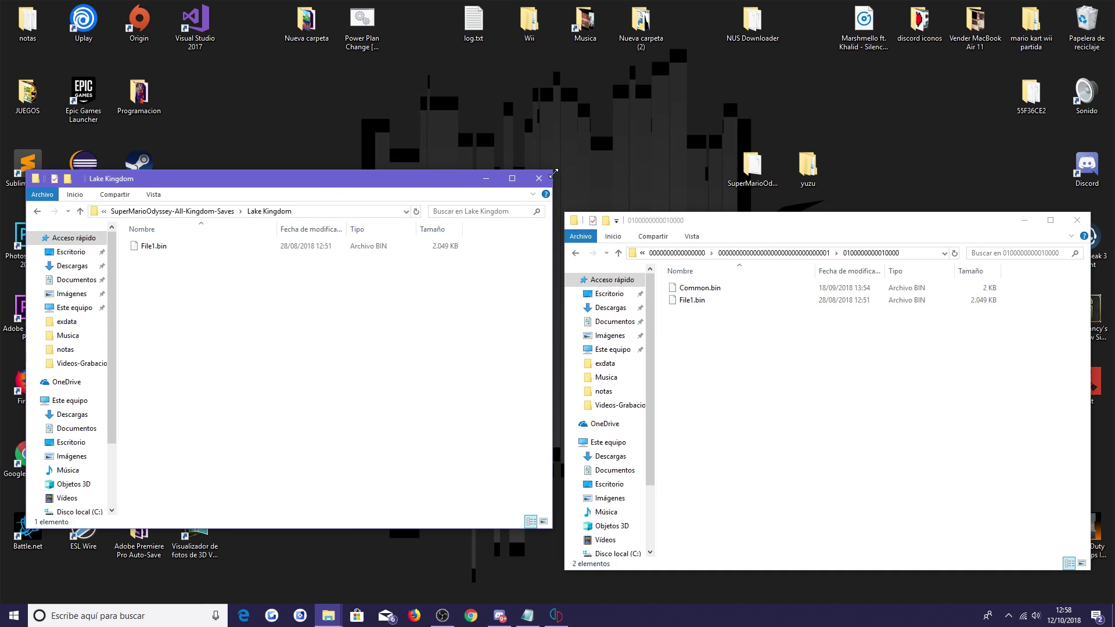
pyautogui.click(539, 178)
pyautogui.moveTo(813, 220); pyautogui.dragTo(497, 192)
pyautogui.click(763, 187)
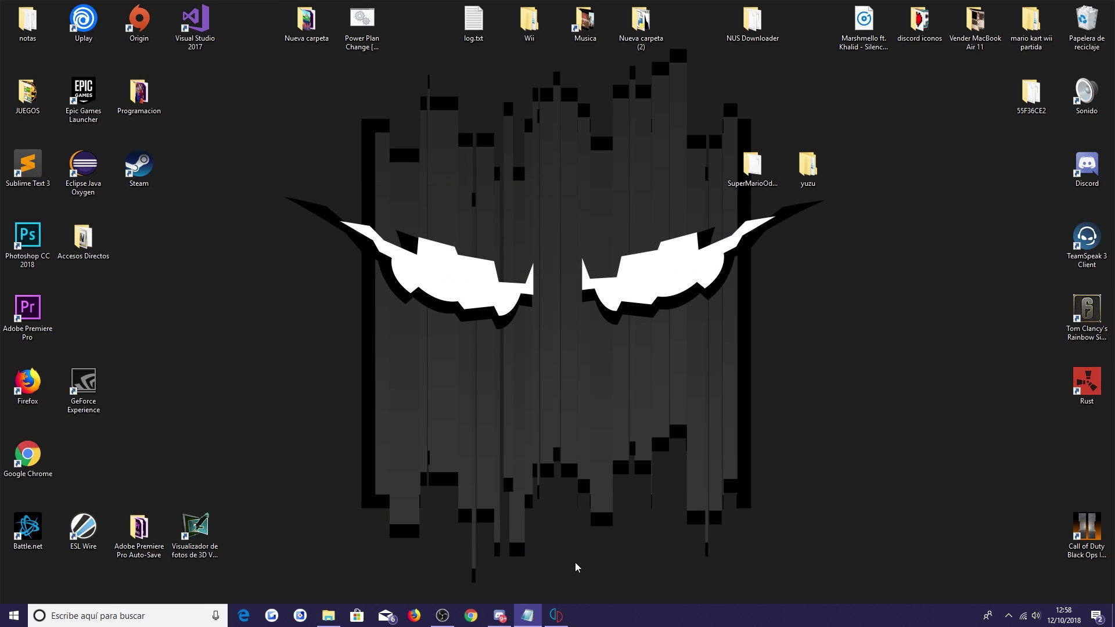
# Close the running emulator, relaunch yuzu.exe from the Yuzu Switch folder and bring its game list to the front
pyautogui.click(556, 616)
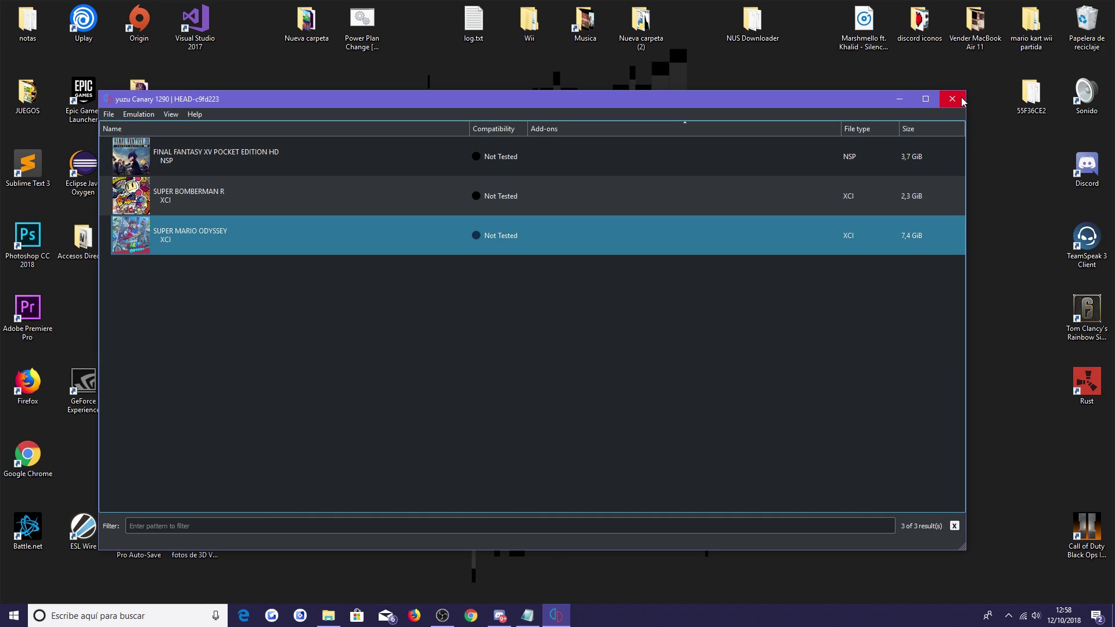
pyautogui.click(961, 102)
pyautogui.click(329, 615)
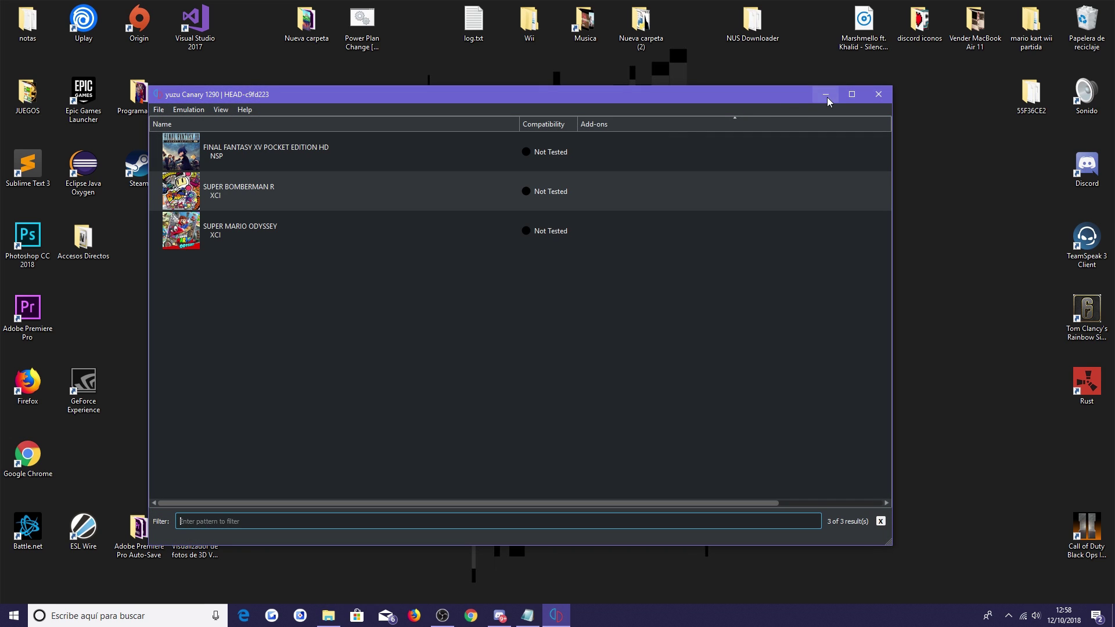
pyautogui.click(826, 96)
pyautogui.hotkey('alt', 'Tab')
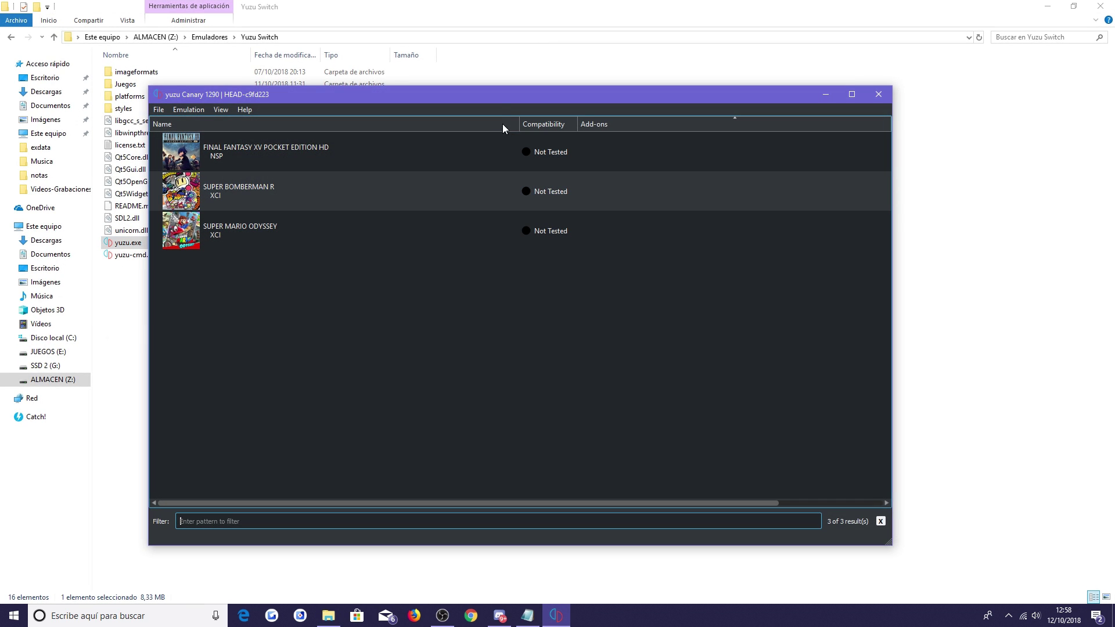
pyautogui.moveTo(495, 98); pyautogui.dragTo(479, 84)
pyautogui.click(173, 95)
pyautogui.press('Escape')
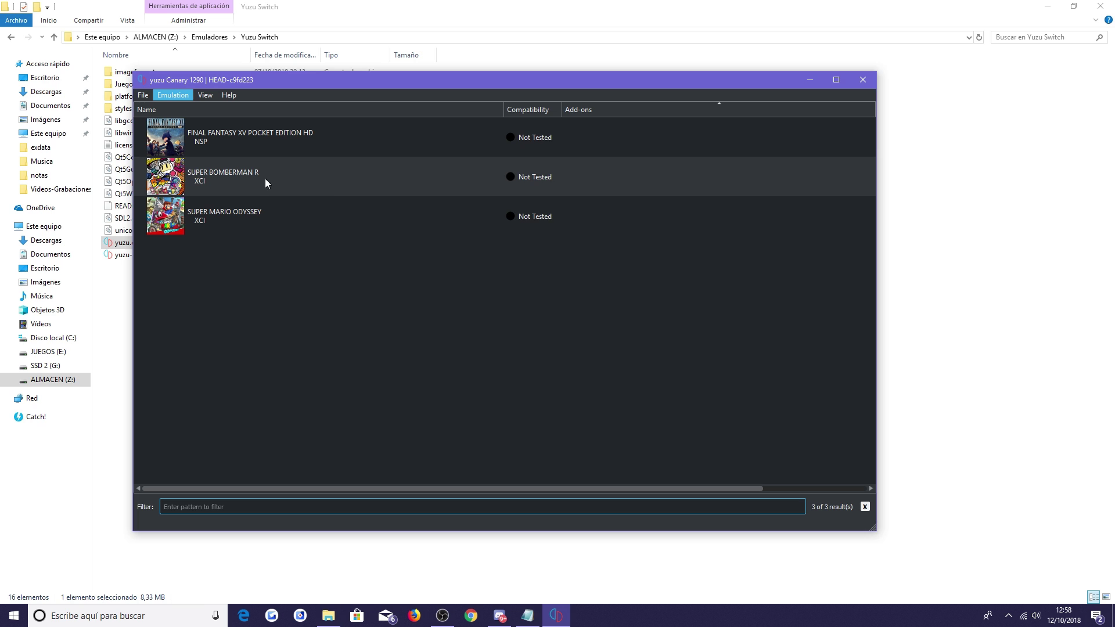
# Open the emulator configuration, review the audio, general, game list, input and graphics settings, and close it with OK
pyautogui.press('Down')
pyautogui.press('Return')
pyautogui.click(574, 128)
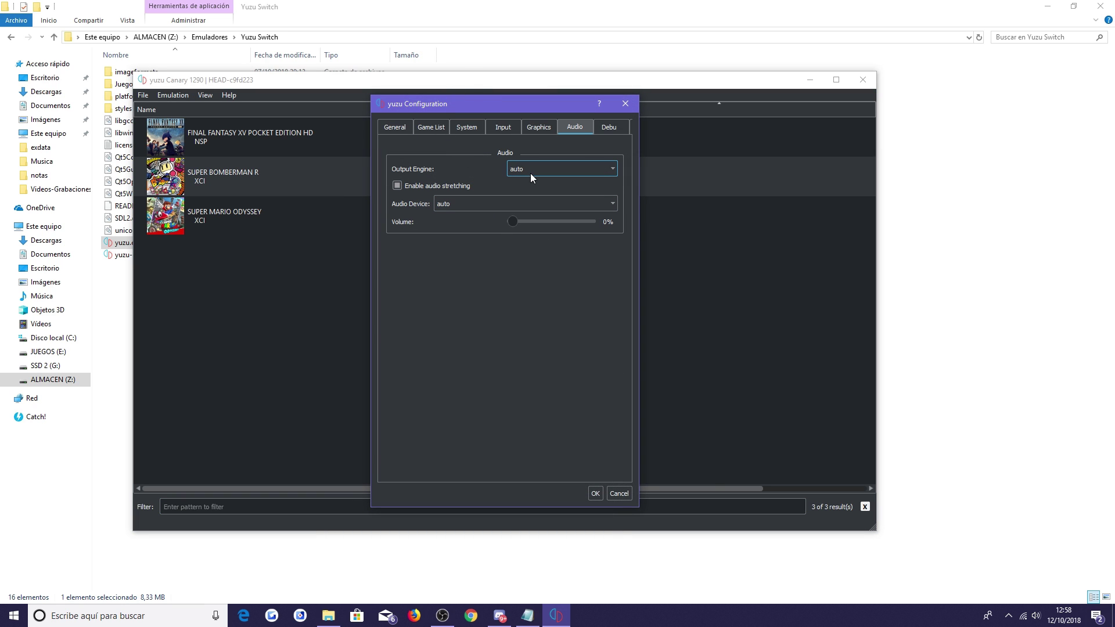
pyautogui.click(396, 128)
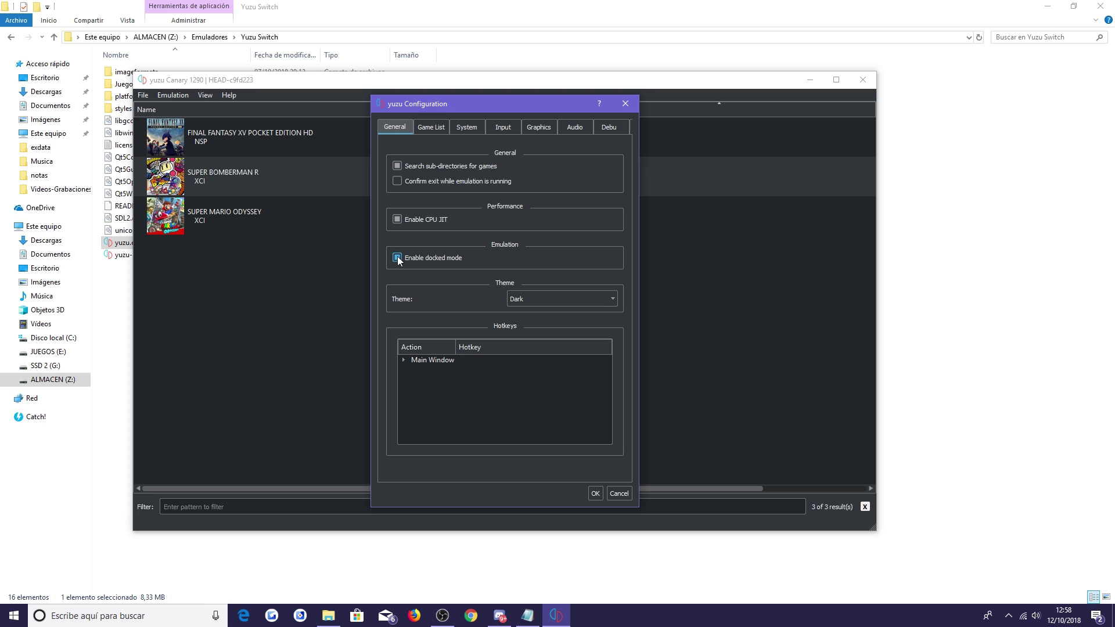
pyautogui.click(463, 129)
pyautogui.click(446, 128)
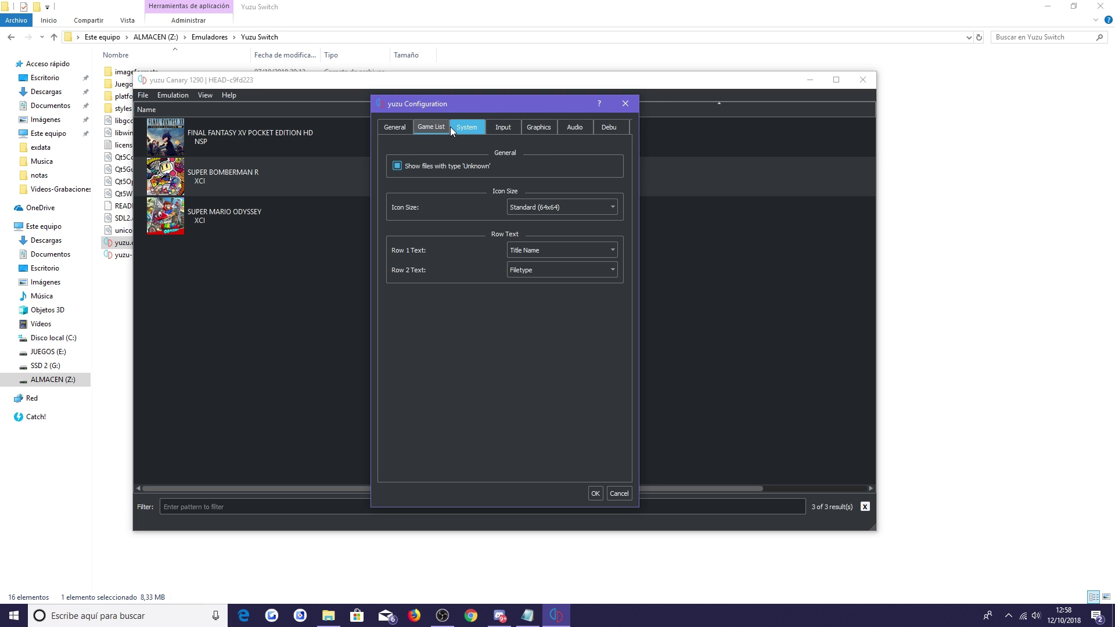
pyautogui.click(502, 127)
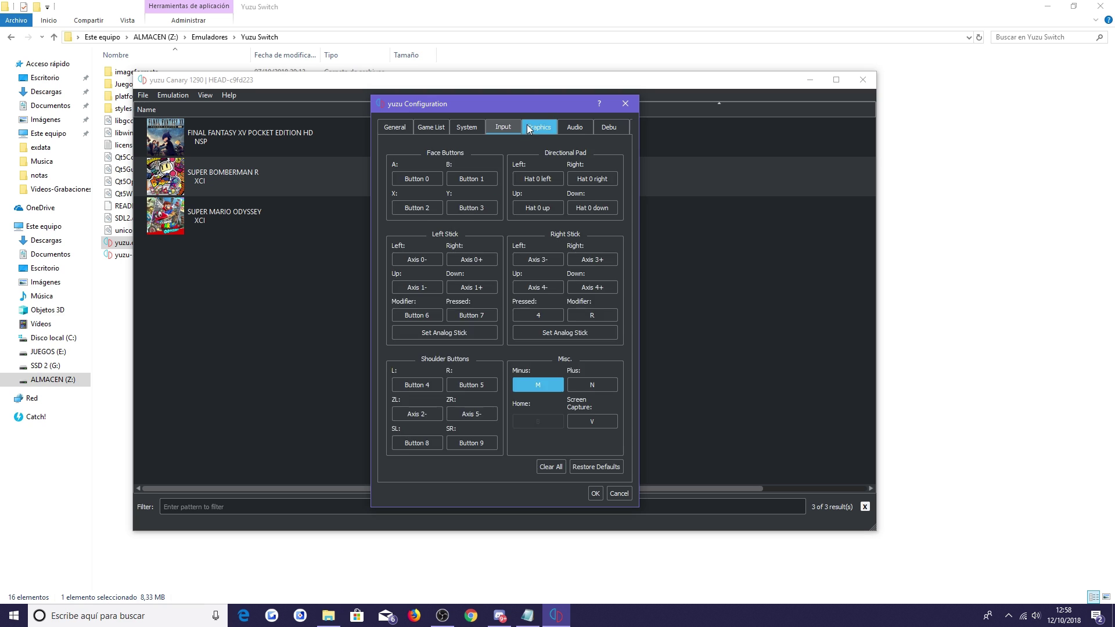
pyautogui.click(538, 127)
pyautogui.click(595, 493)
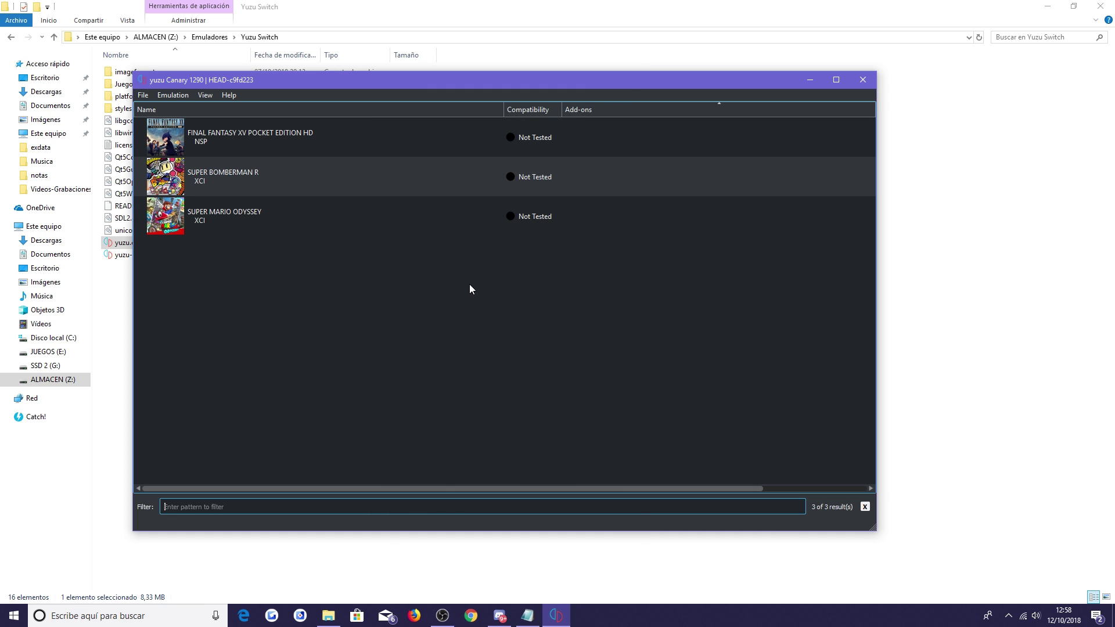
# Launch Super Mario Odyssey from the emulator's game list
pyautogui.moveTo(318, 80); pyautogui.dragTo(349, 80)
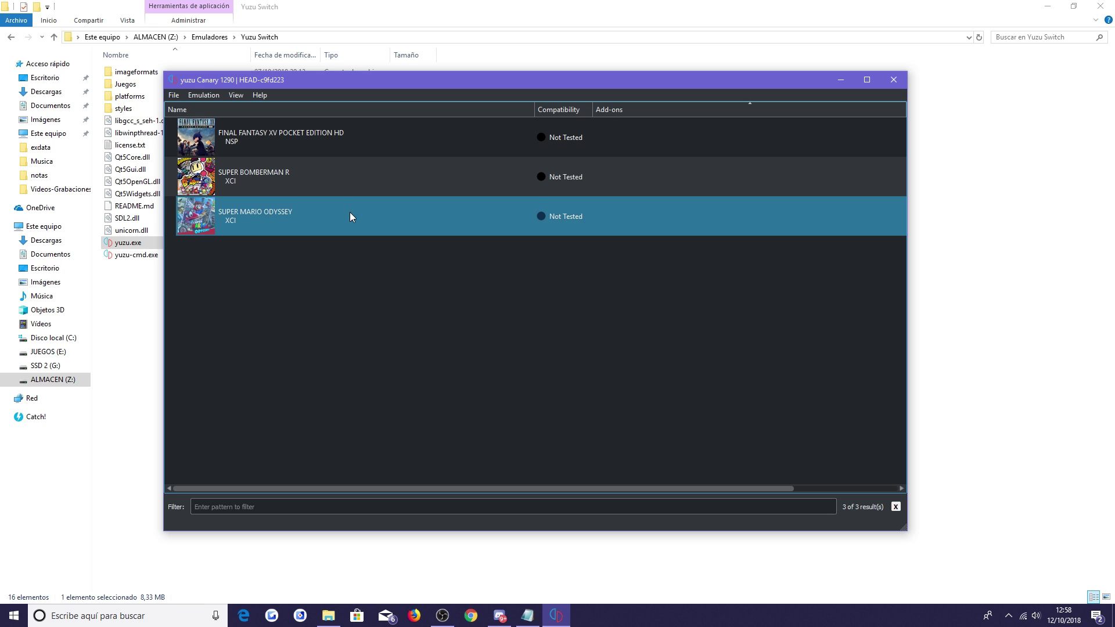
pyautogui.rightClick(332, 210)
pyautogui.click(350, 266)
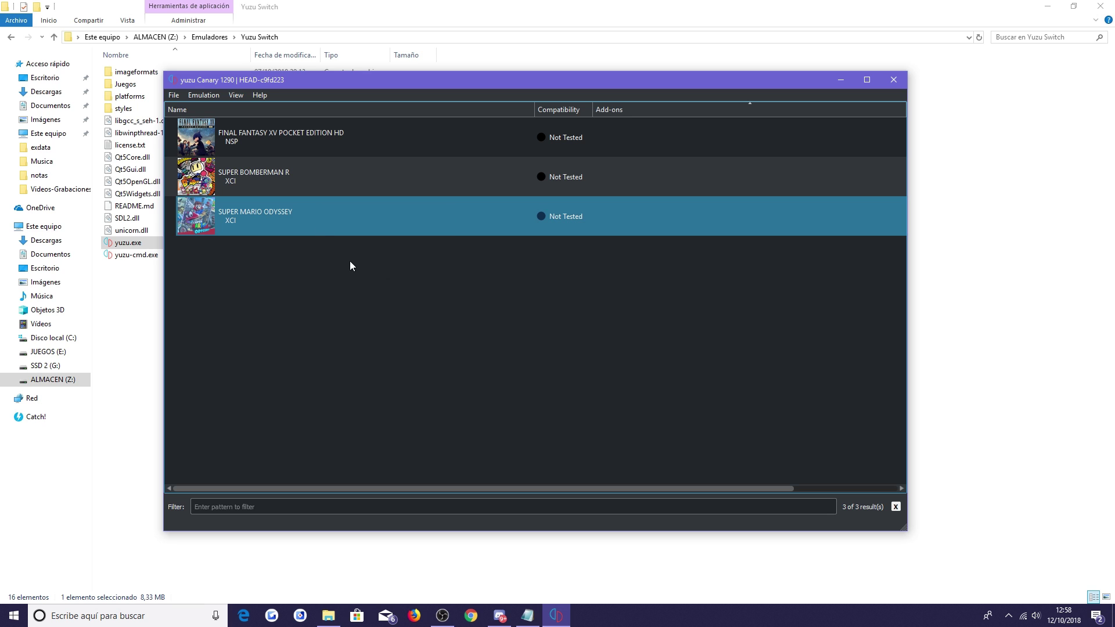
pyautogui.doubleClick(367, 209)
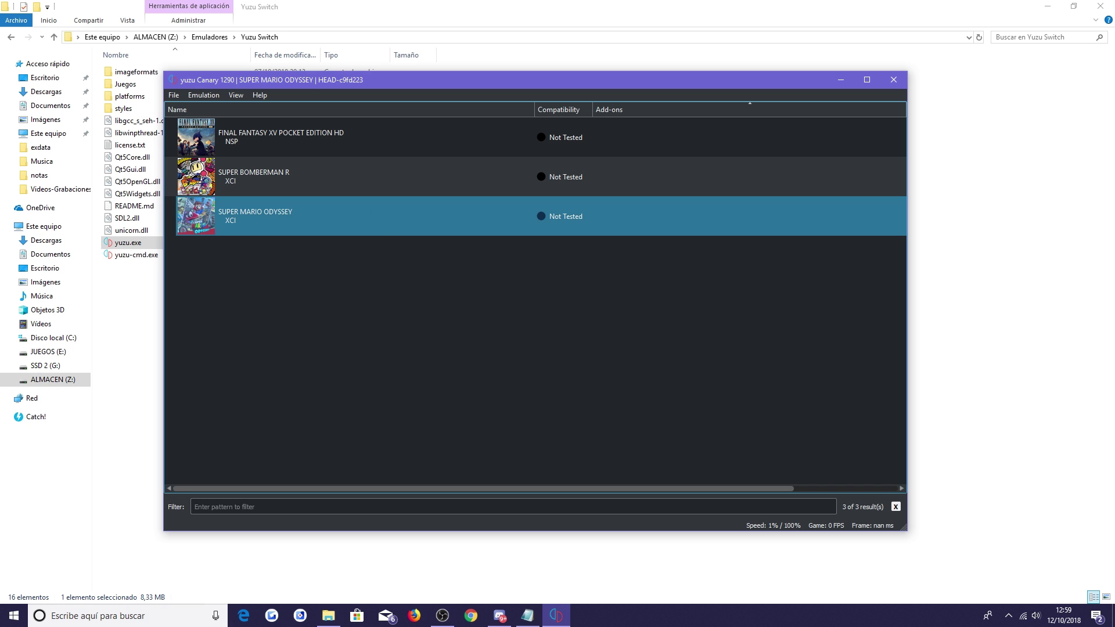
# Reposition the running game's window and enlarge it slightly
pyautogui.moveTo(534, 83); pyautogui.dragTo(526, 85)
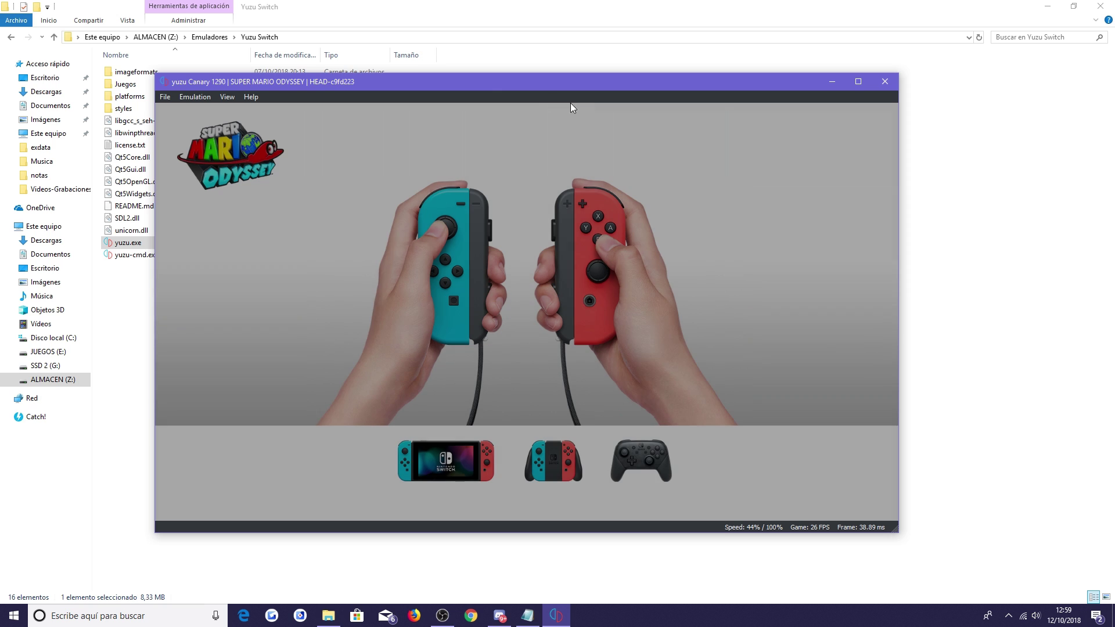
pyautogui.moveTo(490, 90); pyautogui.dragTo(440, 65)
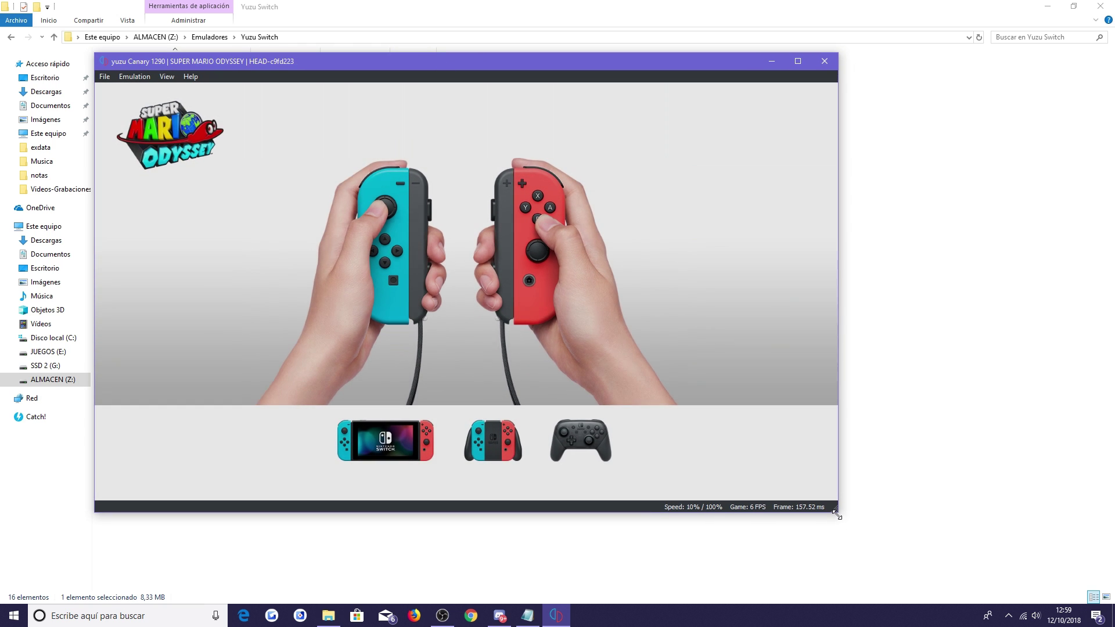
pyautogui.moveTo(836, 510); pyautogui.dragTo(875, 534)
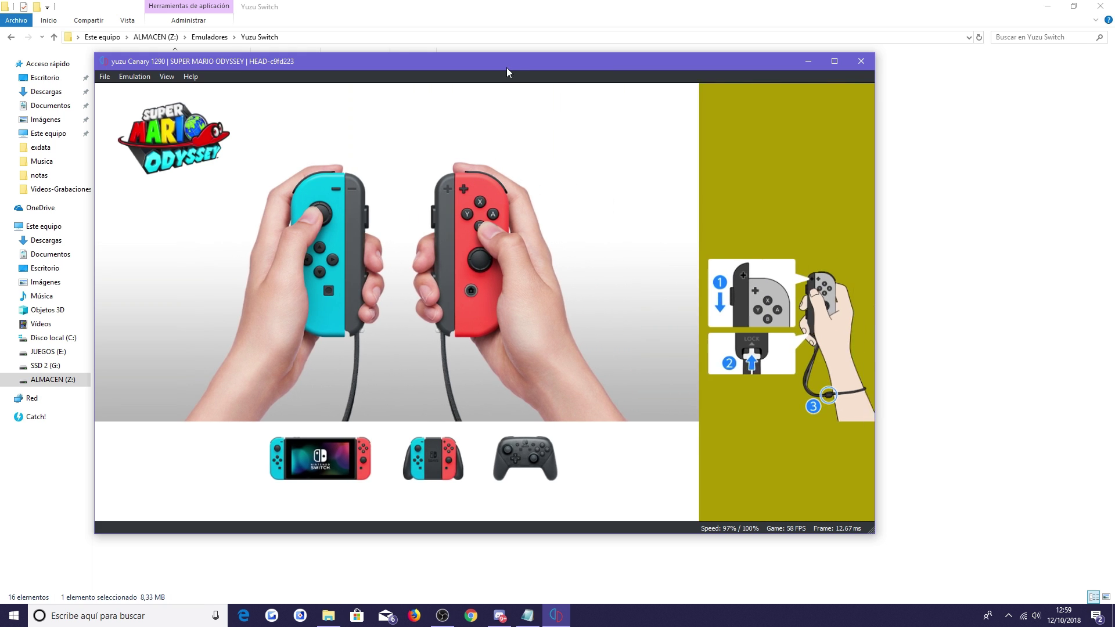
pyautogui.moveTo(507, 67); pyautogui.dragTo(555, 87)
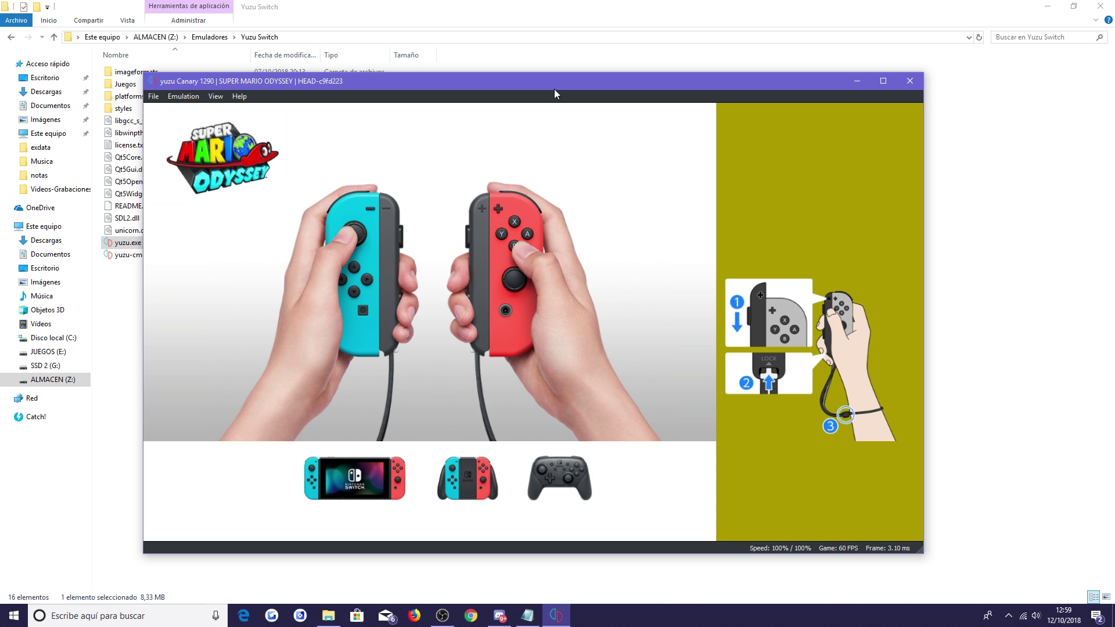
pyautogui.moveTo(560, 87); pyautogui.dragTo(554, 83)
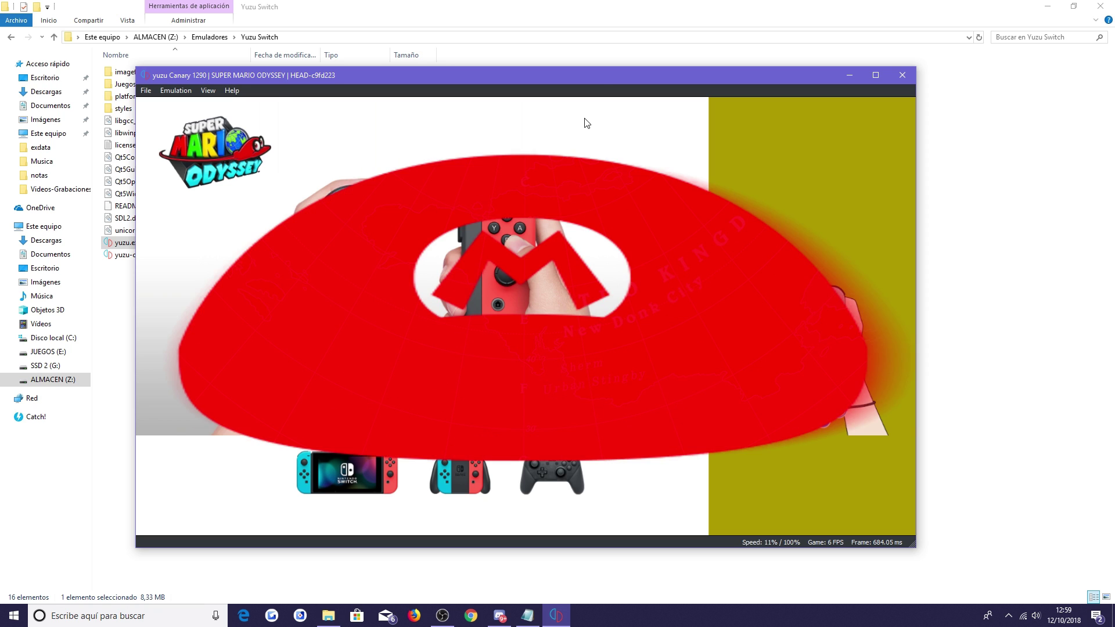
pyautogui.moveTo(601, 75)
pyautogui.mouseDown()
pyautogui.moveTo(593, 71)
pyautogui.moveTo(604, 73)
pyautogui.mouseUp()
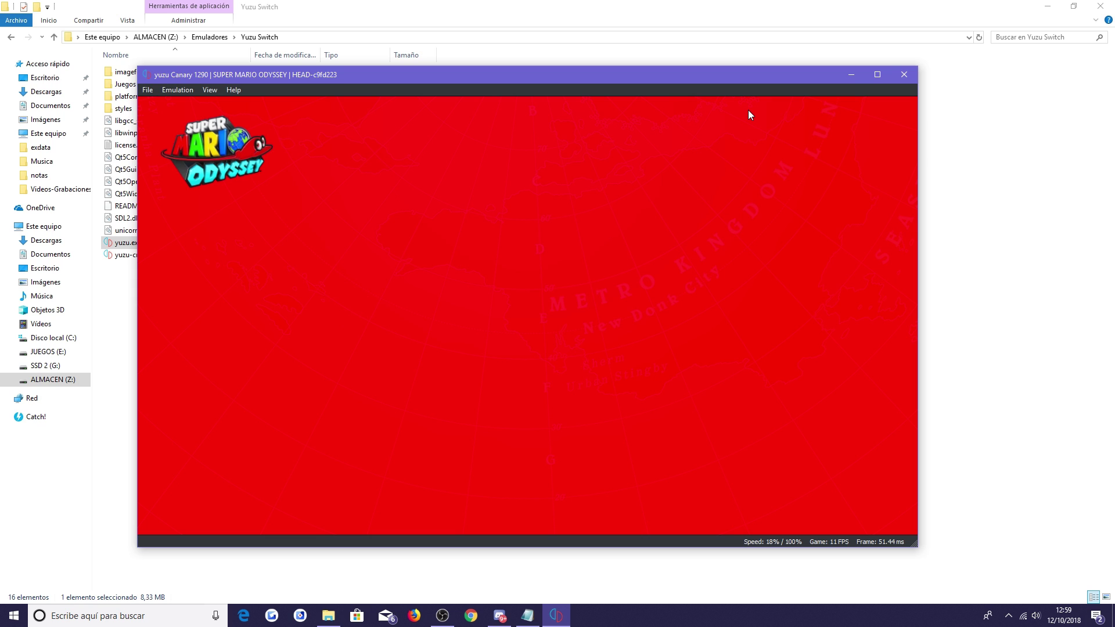
pyautogui.moveTo(719, 79); pyautogui.dragTo(696, 77)
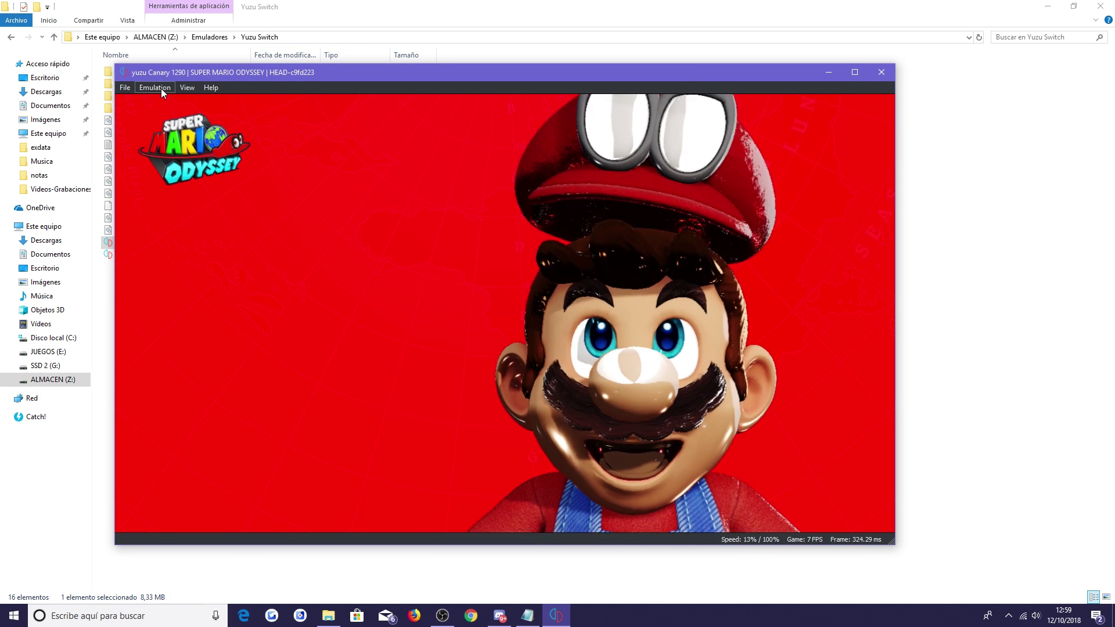
# Disable audio stretching in the emulator's audio configuration and save the change while the game keeps running
pyautogui.click(161, 89)
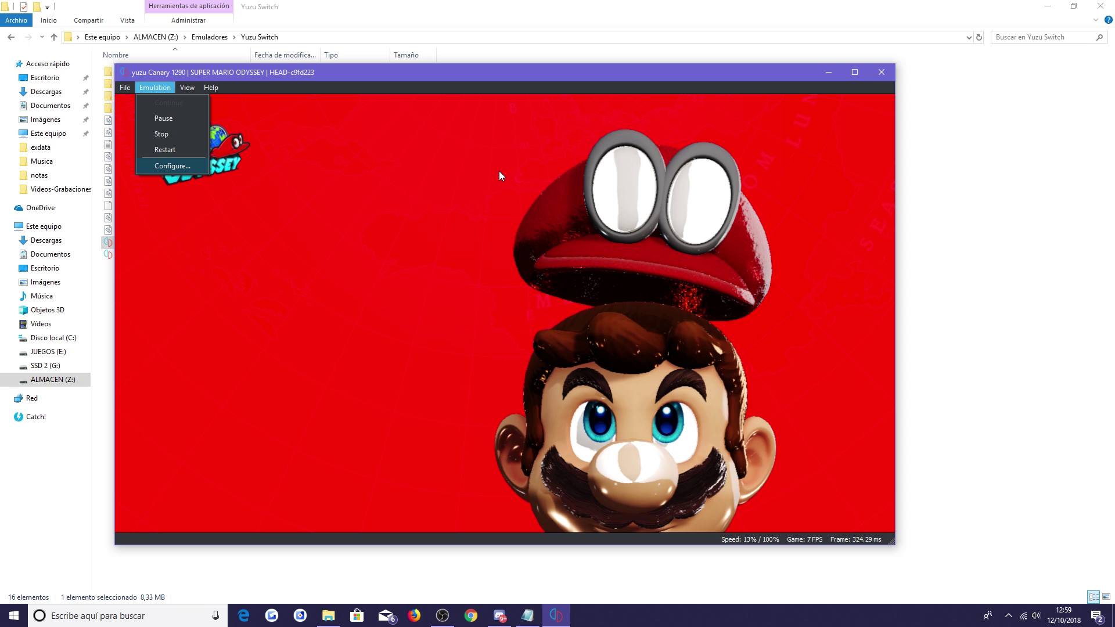
pyautogui.press('Return')
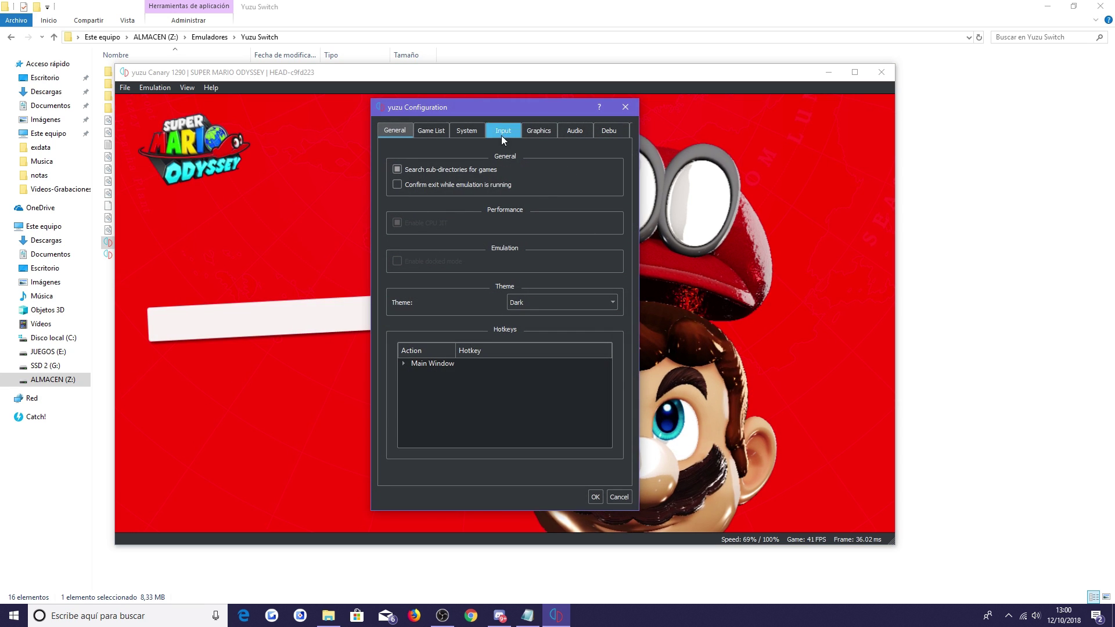
pyautogui.click(575, 131)
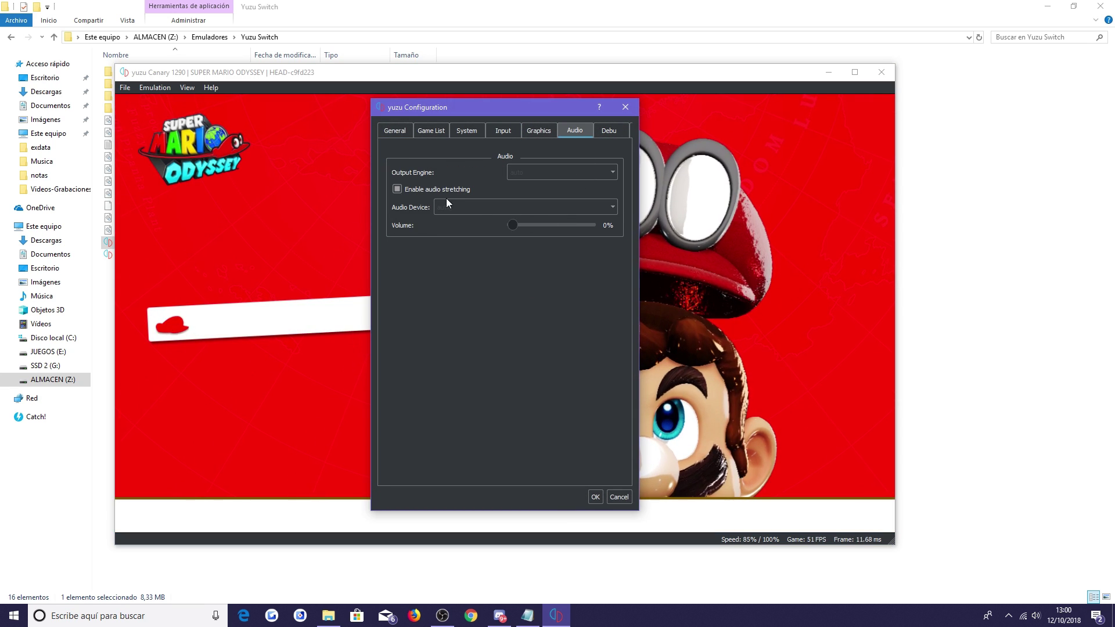
pyautogui.click(408, 191)
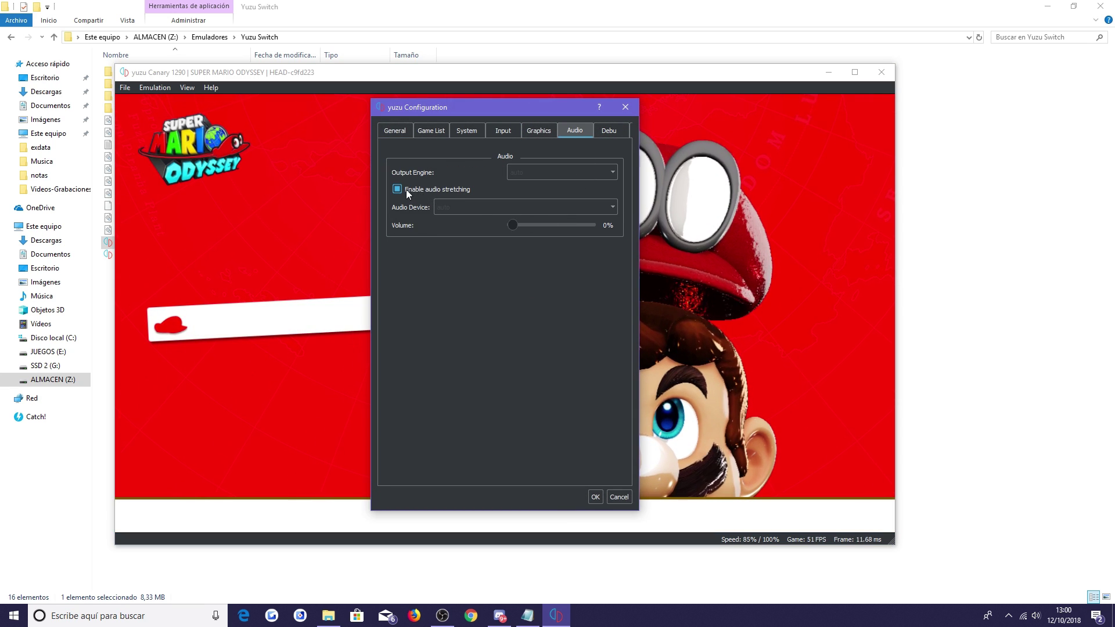
pyautogui.click(595, 496)
# Reopen the audio configuration to check the audio stretching option, and close it again
pyautogui.click(155, 88)
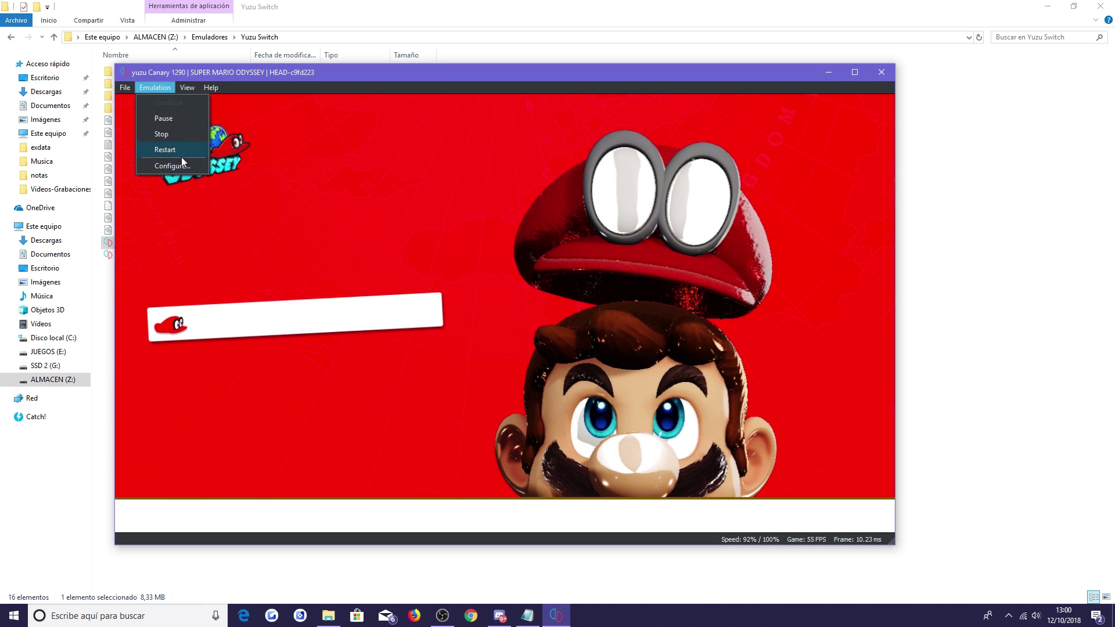
pyautogui.click(181, 162)
pyautogui.click(574, 130)
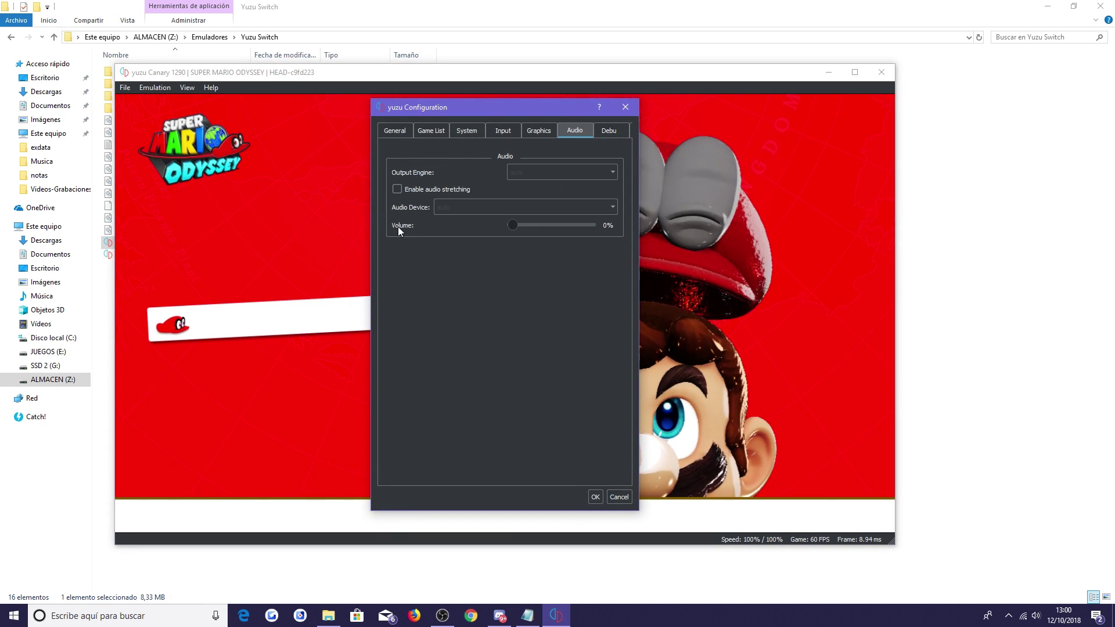
pyautogui.click(595, 497)
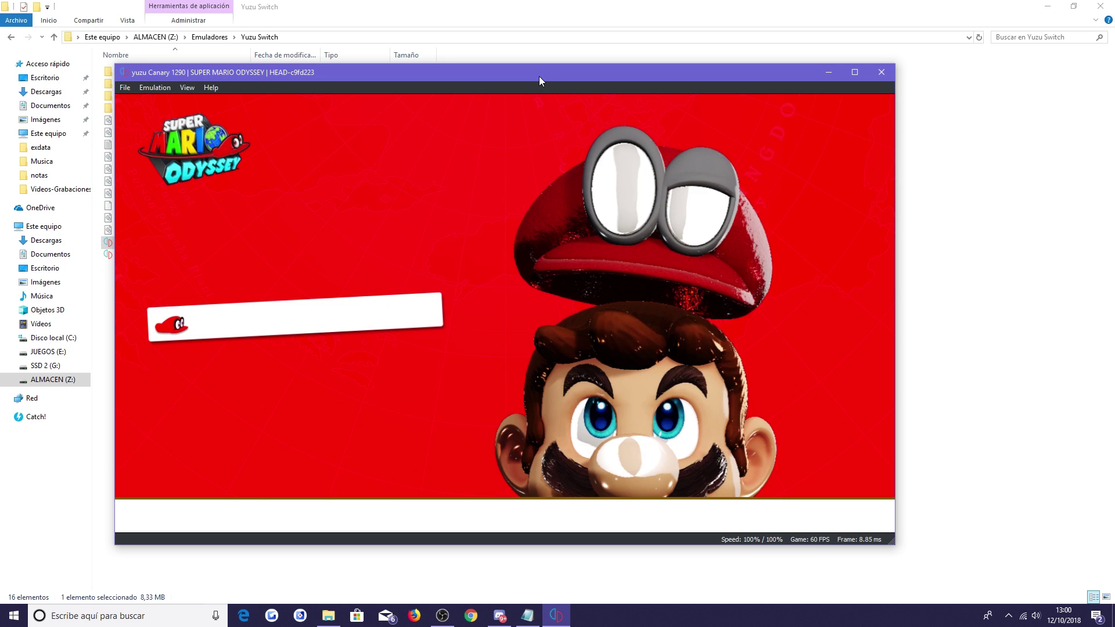
pyautogui.moveTo(539, 76); pyautogui.dragTo(534, 75)
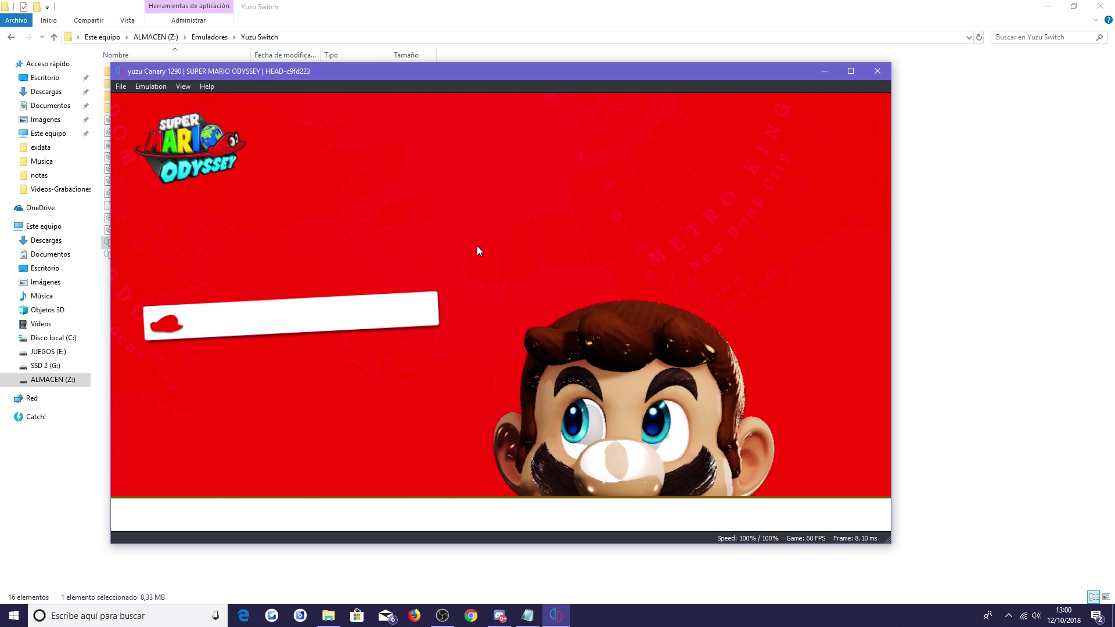
pyautogui.moveTo(347, 67); pyautogui.dragTo(400, 71)
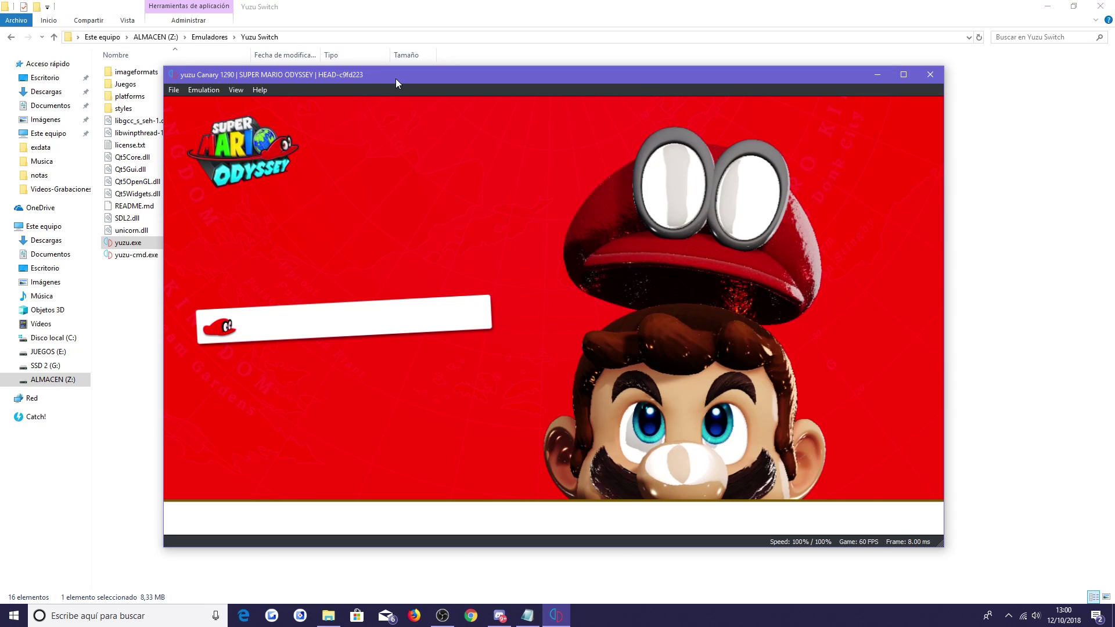
pyautogui.moveTo(396, 79); pyautogui.dragTo(382, 72)
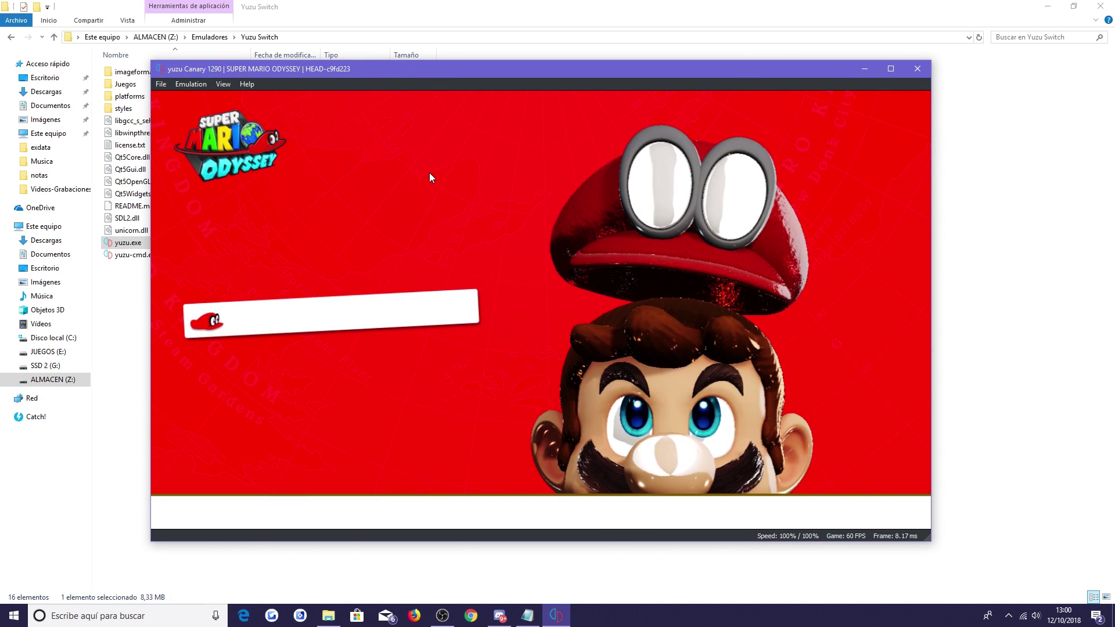
pyautogui.moveTo(496, 74); pyautogui.dragTo(510, 68)
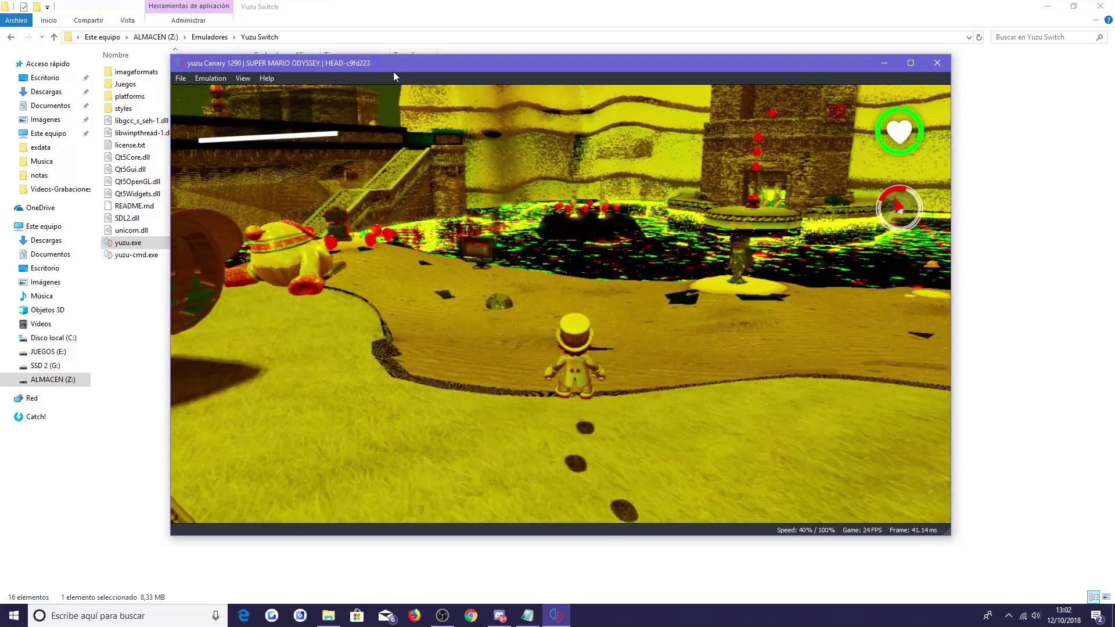
# Exit the emulator with the game running and clear the file selection in the Yuzu Switch folder
pyautogui.click(181, 79)
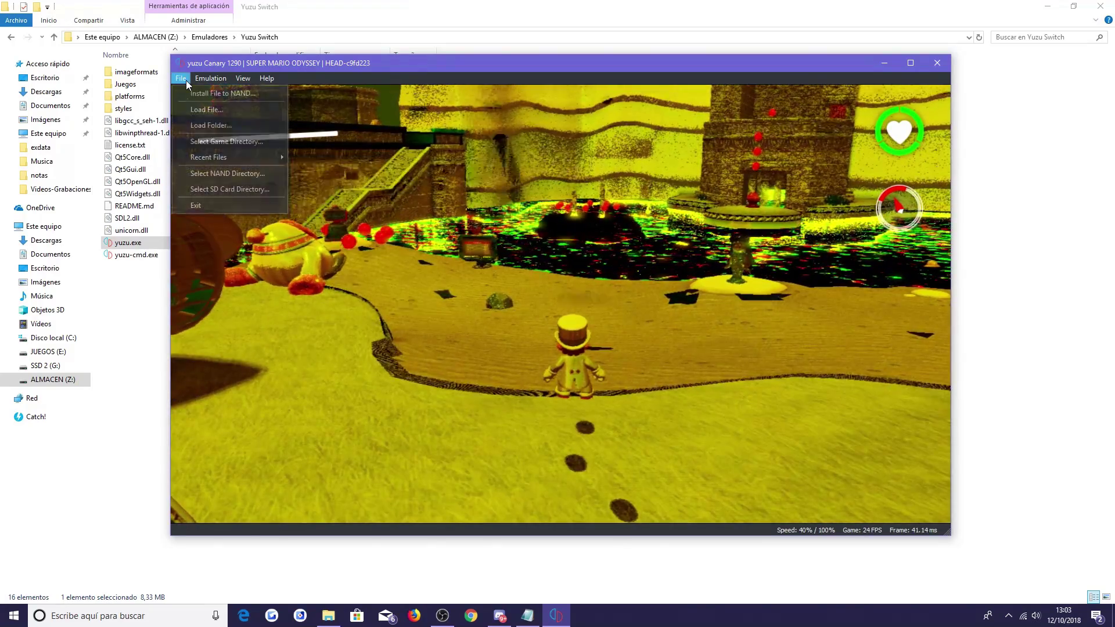
pyautogui.click(198, 206)
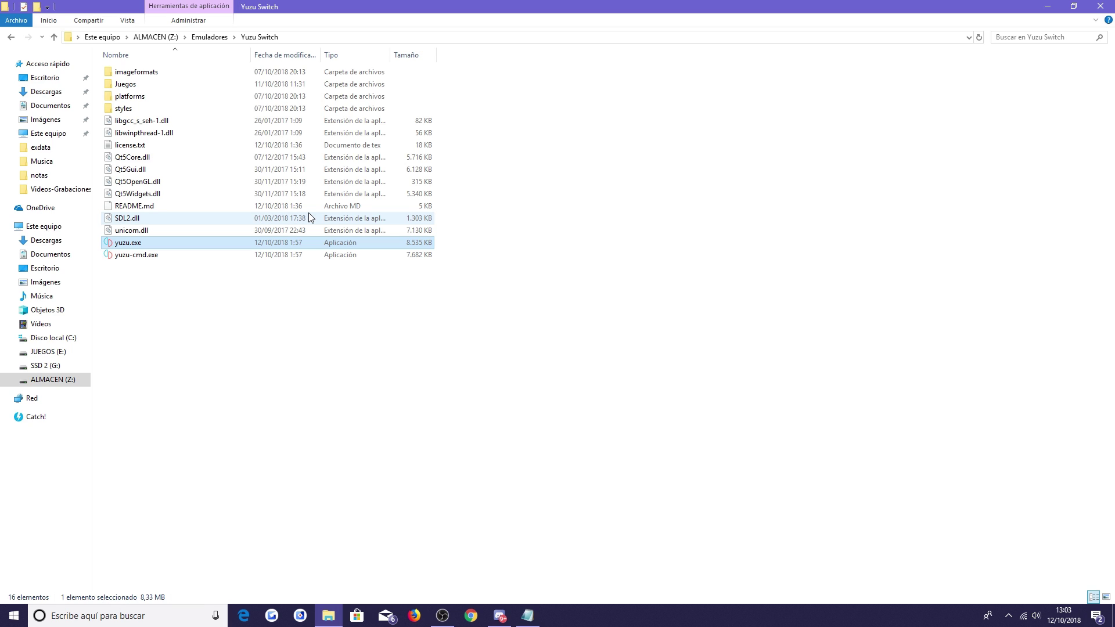
pyautogui.click(624, 270)
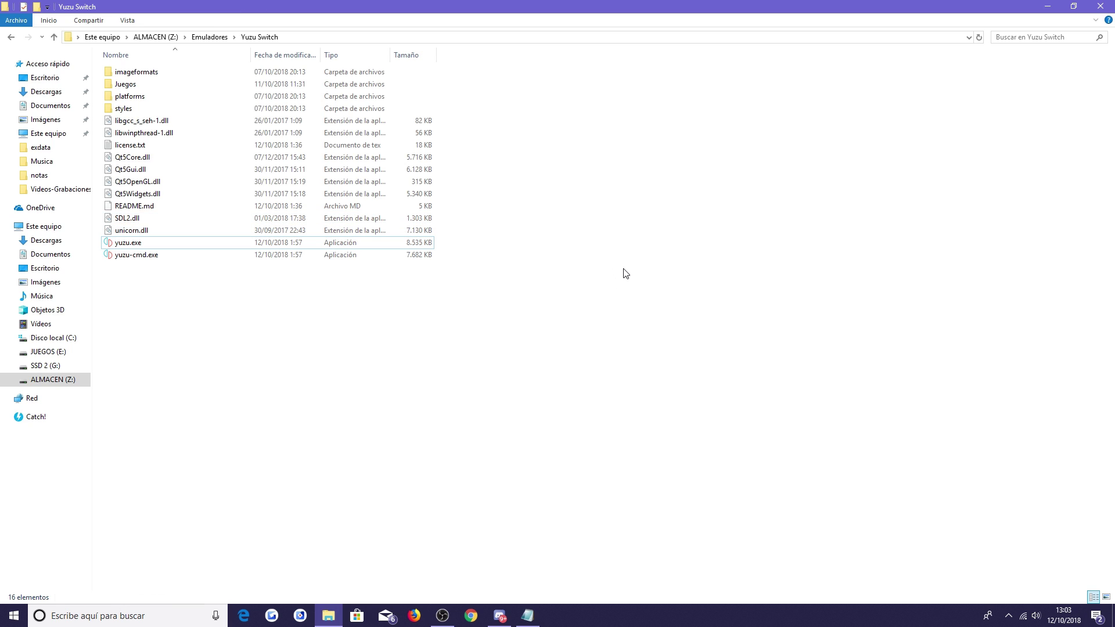